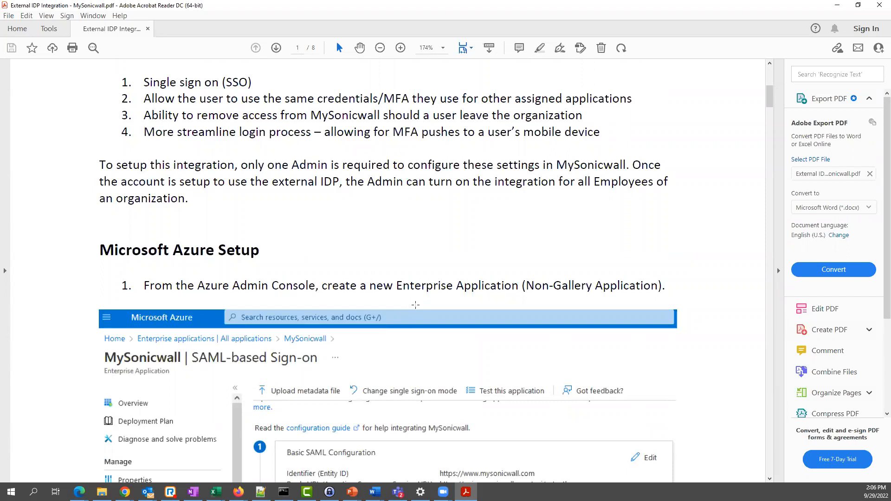
- Scroll the PDF guide to the Basic SAML Configuration screenshot, exit the slideshow and minimize Acrobat
{"action": "scroll", "coordinate": [552, 259], "scroll_direction": "down", "scroll_amount": 5}
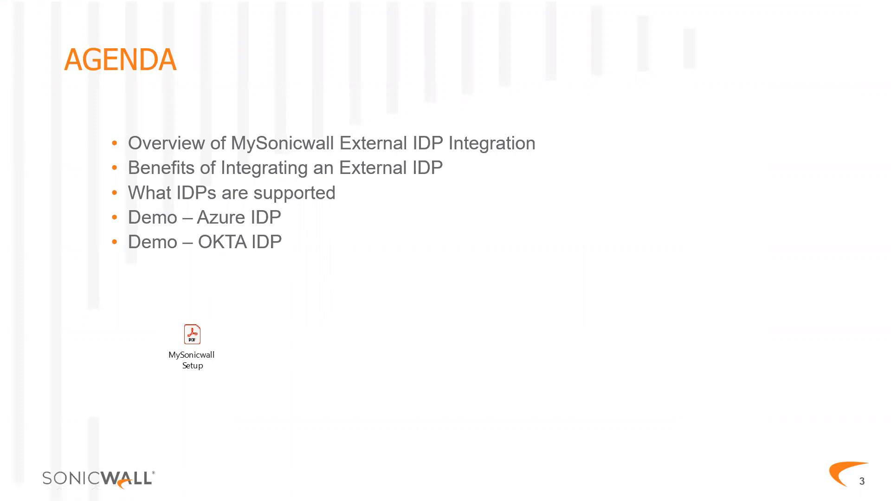
{"action": "key", "text": "Escape"}
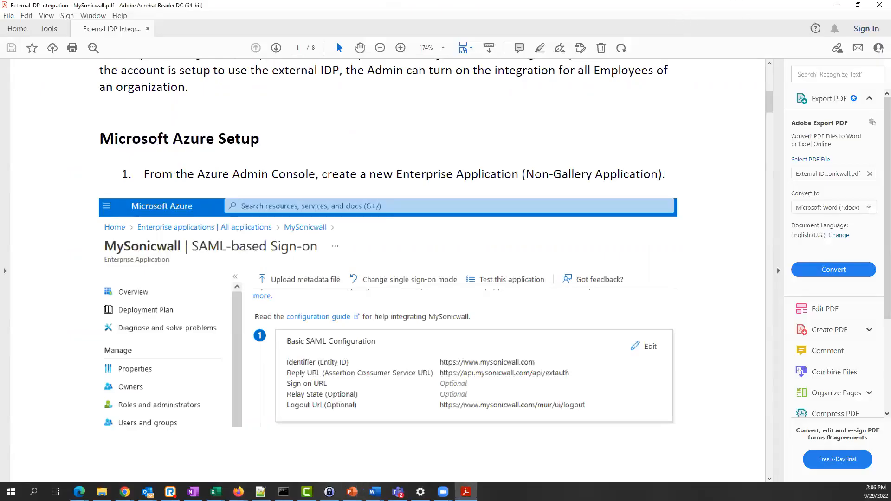
{"action": "left_click", "coordinate": [836, 5]}
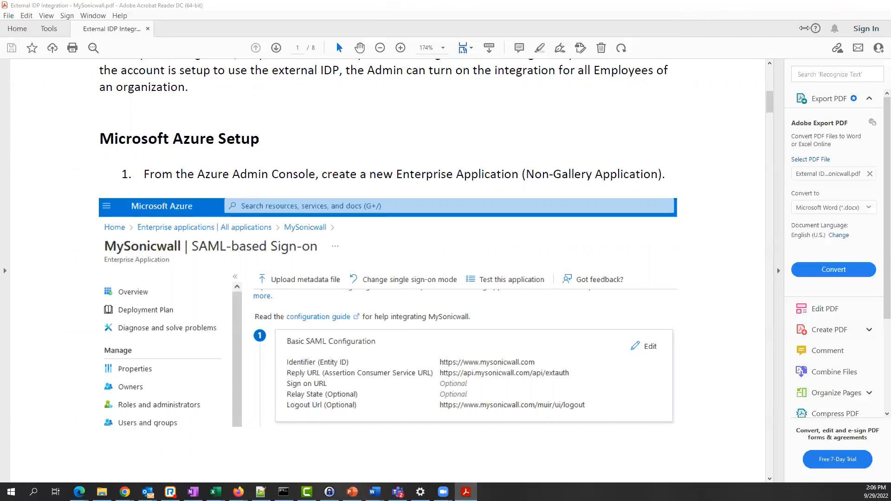
- Maximize the MySonicWall window and go to My Account from the avatar menu
{"action": "left_click", "coordinate": [435, 35]}
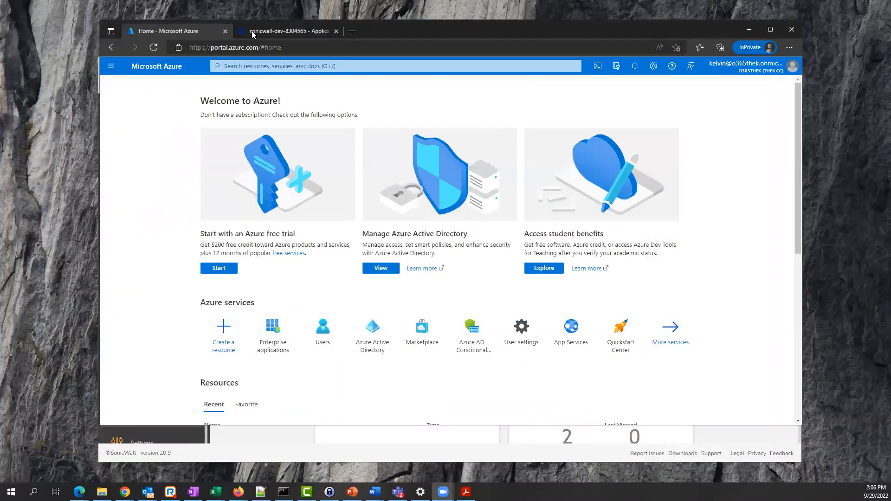
{"action": "left_click_drag", "start_coordinate": [432, 33], "coordinate": [500, 131]}
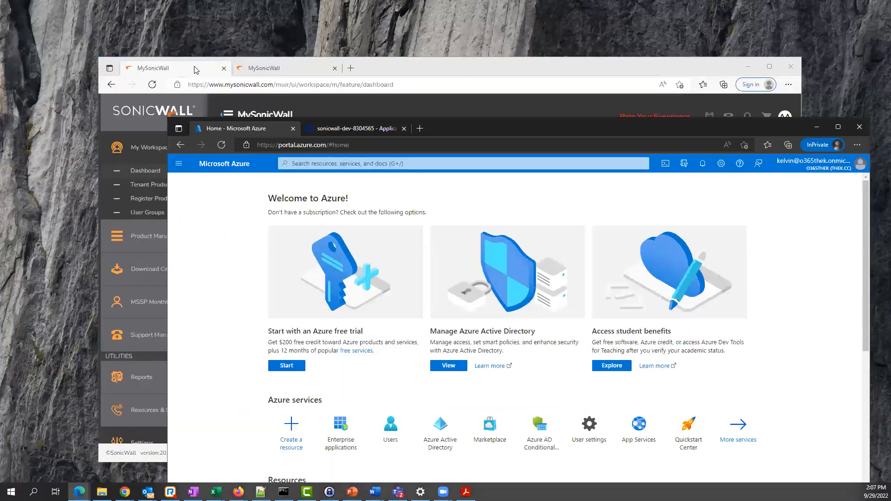
{"action": "left_click", "coordinate": [195, 69]}
{"action": "left_click", "coordinate": [769, 67]}
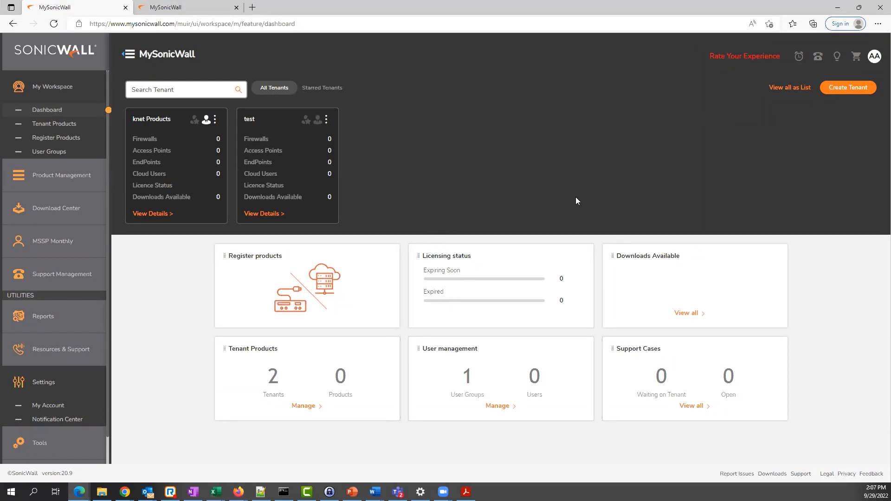
{"action": "left_click", "coordinate": [875, 56]}
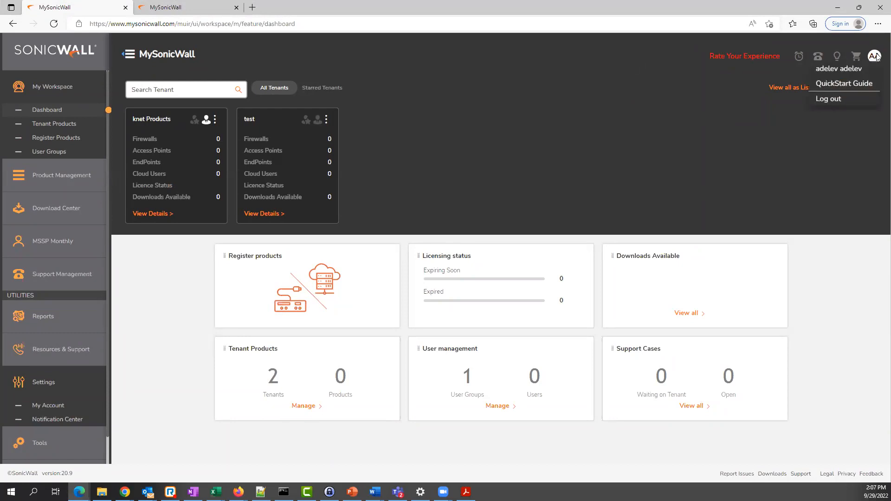
{"action": "left_click", "coordinate": [833, 73]}
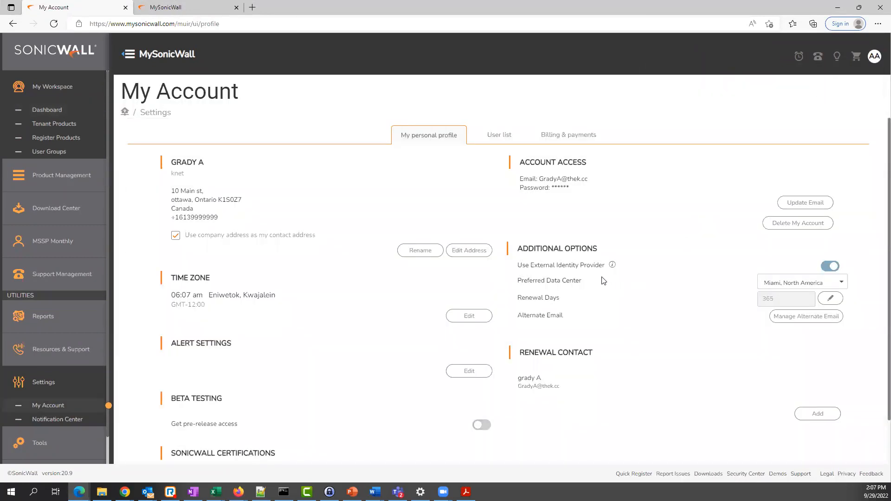
- Review the External Identity Provider dialog's x509 certificate and SAML protocol, then close it unsaved
{"action": "left_click_drag", "start_coordinate": [574, 266], "coordinate": [604, 268]}
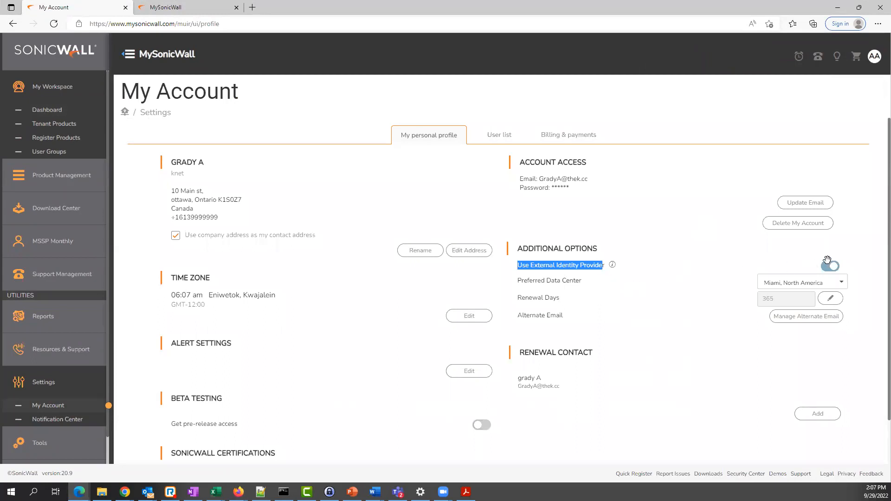
{"action": "left_click", "coordinate": [613, 267]}
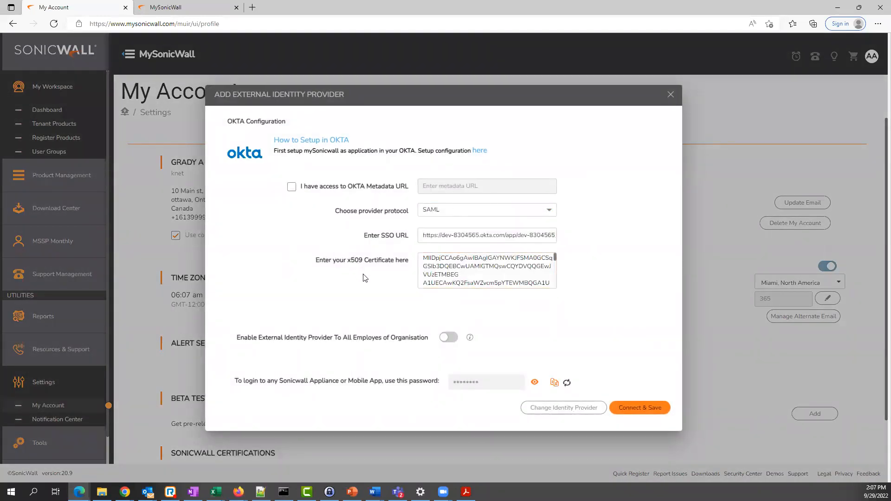
{"action": "left_click", "coordinate": [437, 275]}
{"action": "left_click", "coordinate": [471, 216]}
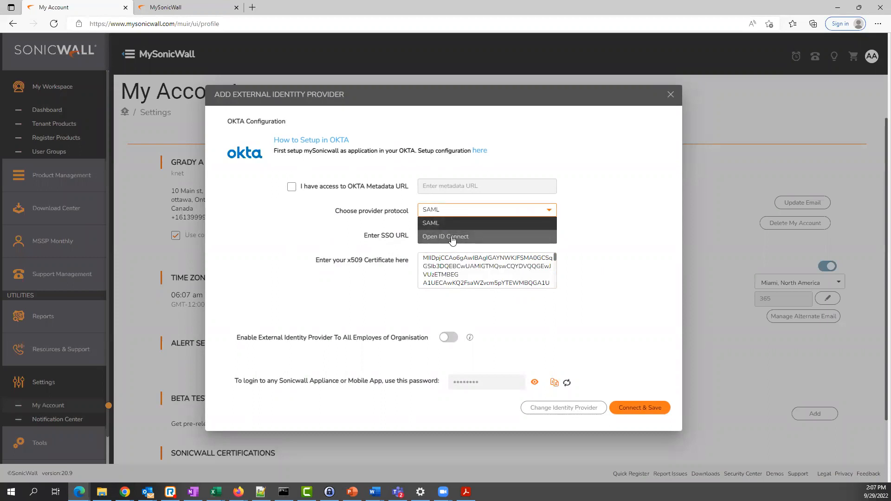
{"action": "left_click", "coordinate": [598, 245]}
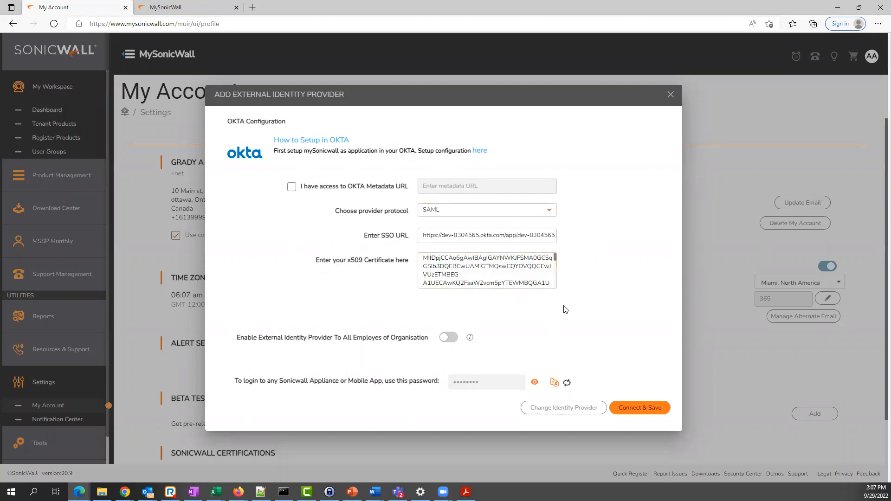
{"action": "left_click", "coordinate": [671, 96]}
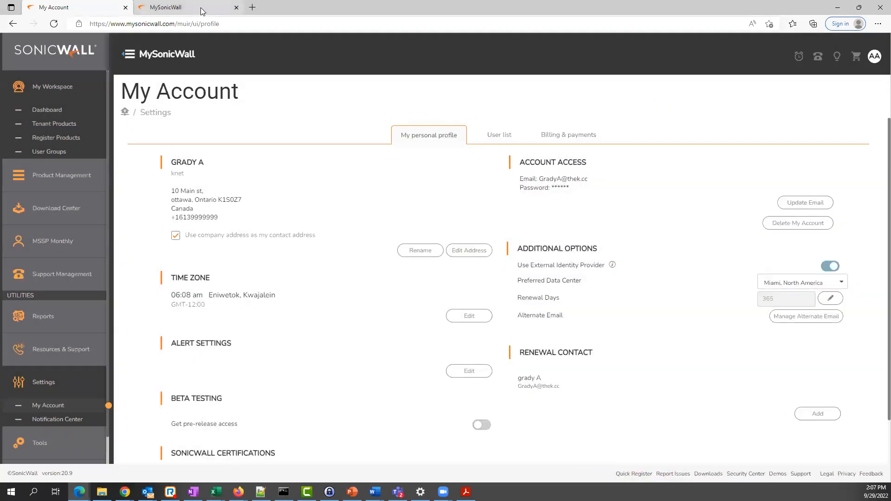
{"action": "double_click", "coordinate": [331, 11]}
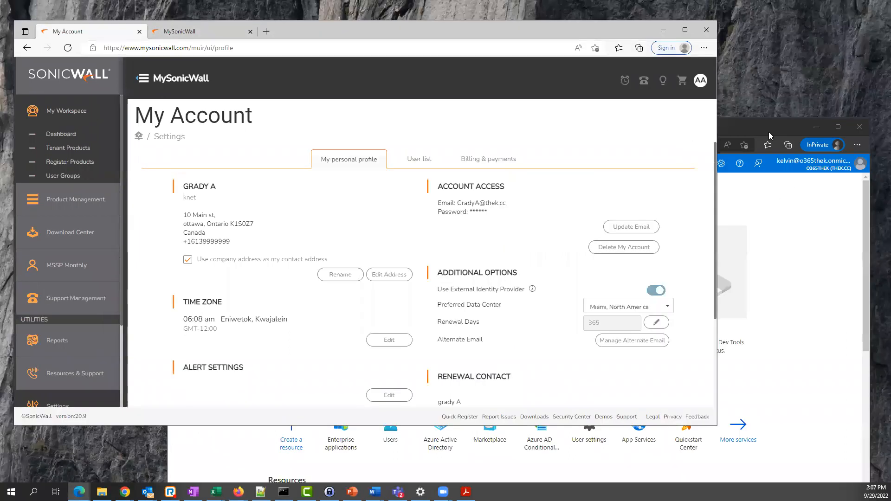
- Maximize the Azure portal window and open Enterprise applications
{"action": "left_click", "coordinate": [736, 125]}
{"action": "left_click_drag", "start_coordinate": [734, 125], "coordinate": [635, 15]}
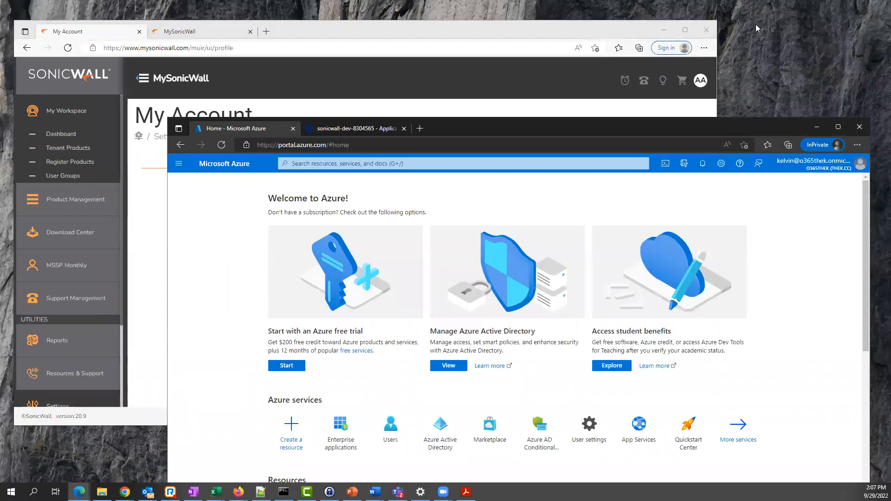
{"action": "left_click", "coordinate": [738, 17]}
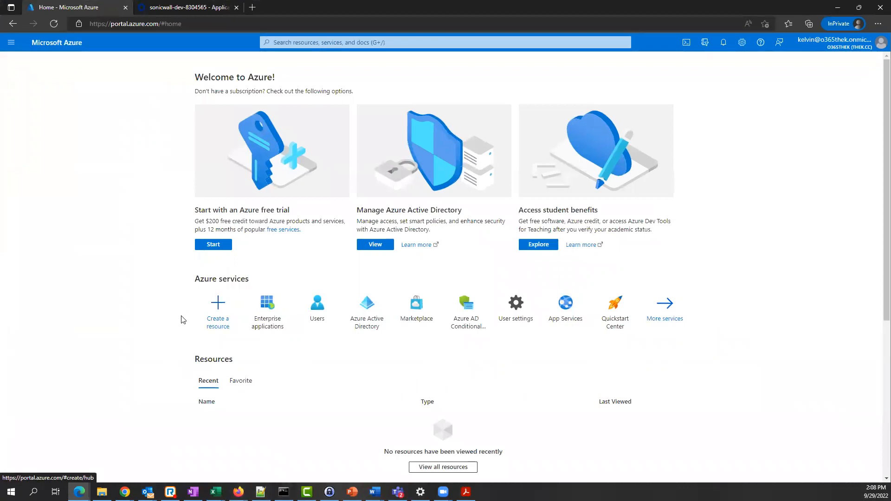
{"action": "left_click", "coordinate": [263, 310]}
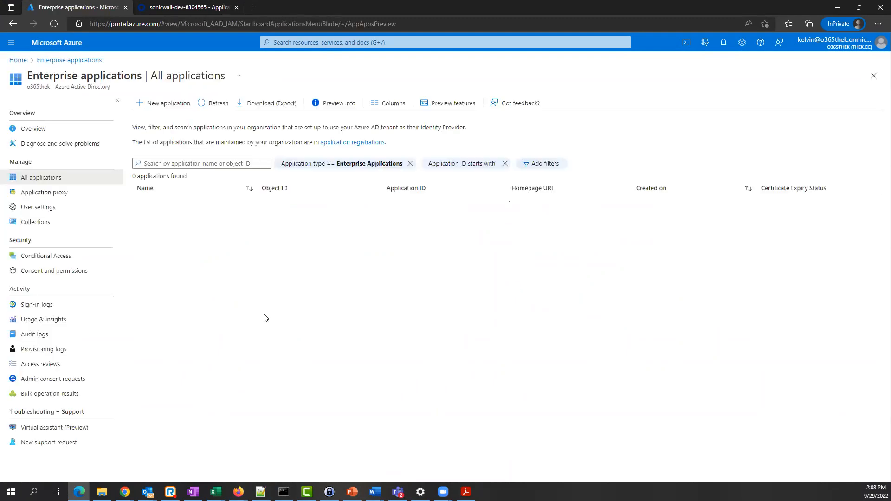
- Review the Create your own application non-gallery option, then return to All applications
{"action": "left_click", "coordinate": [156, 106]}
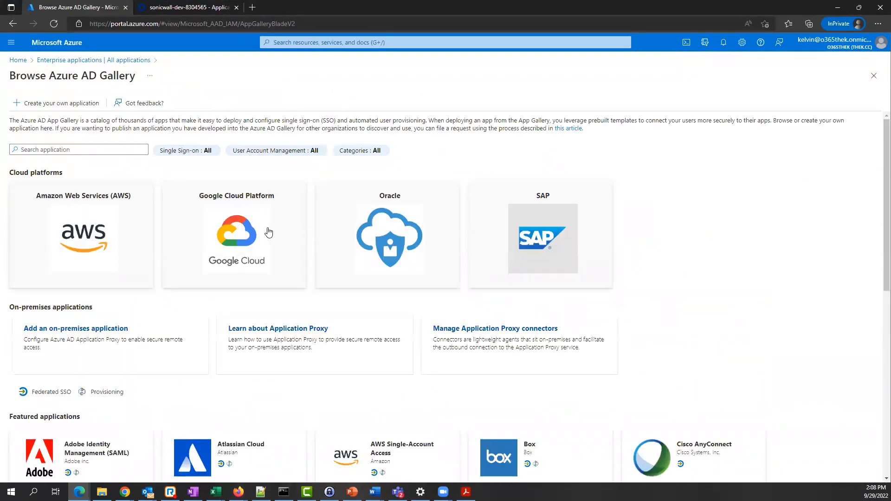
{"action": "left_click", "coordinate": [89, 105]}
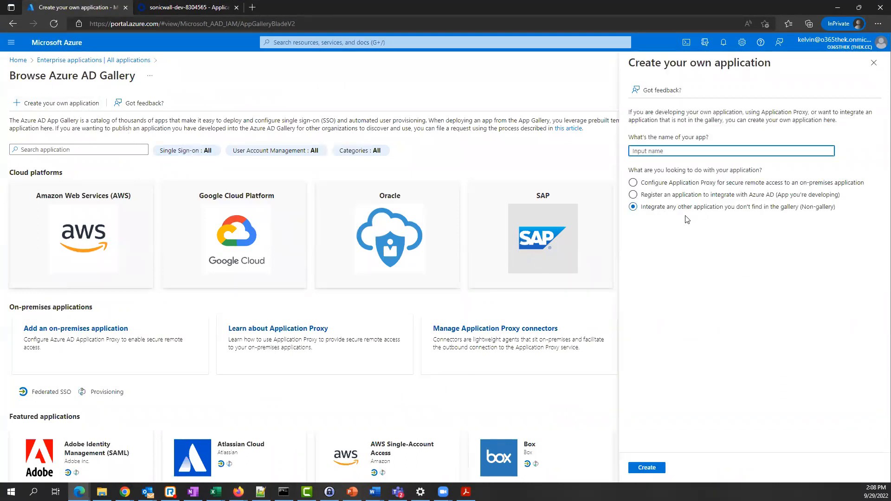
{"action": "left_click_drag", "start_coordinate": [647, 211], "coordinate": [835, 210]}
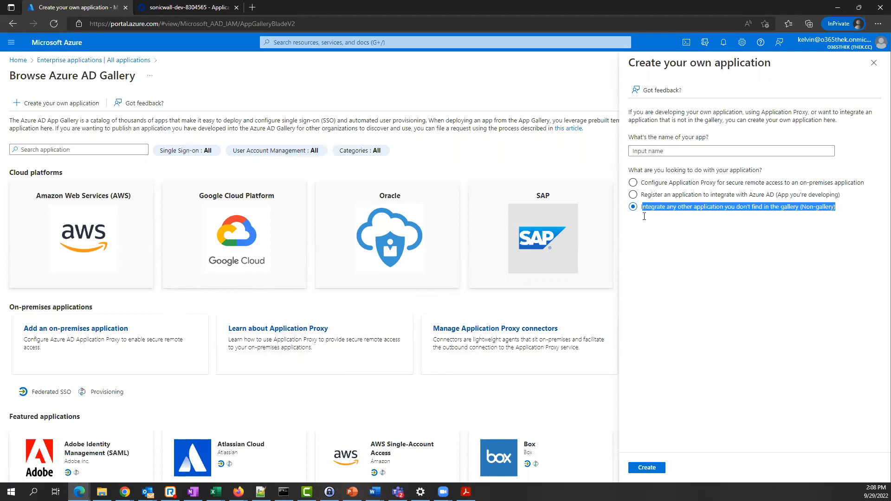
{"action": "left_click", "coordinate": [759, 255]}
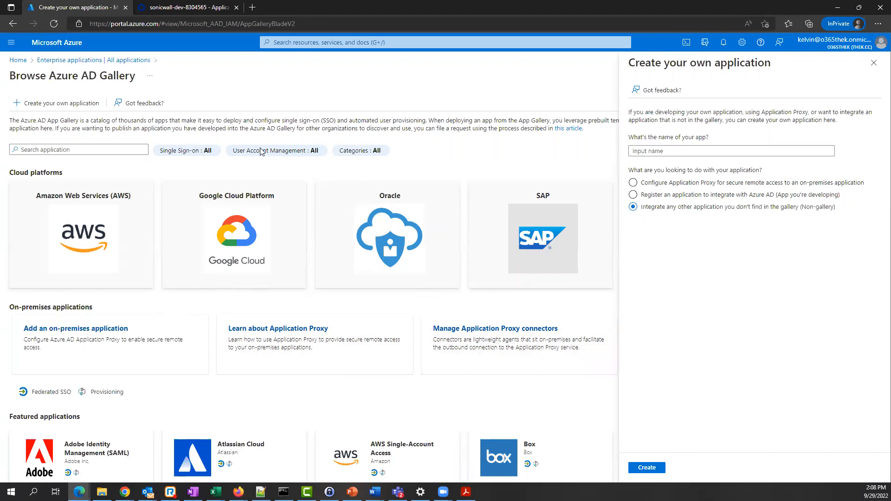
{"action": "left_click", "coordinate": [78, 61]}
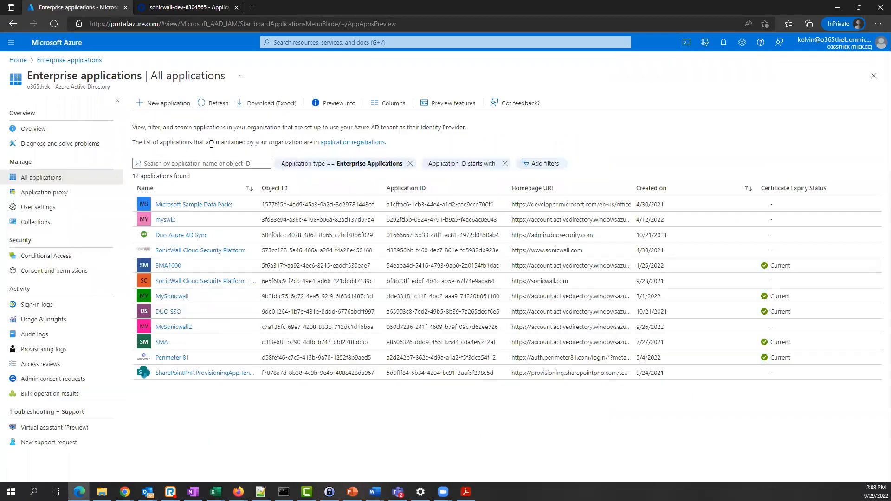
- Open MySonicwall's SAML single sign-on and review its Entity ID, Reply URL and Logout URL
{"action": "left_click", "coordinate": [171, 297]}
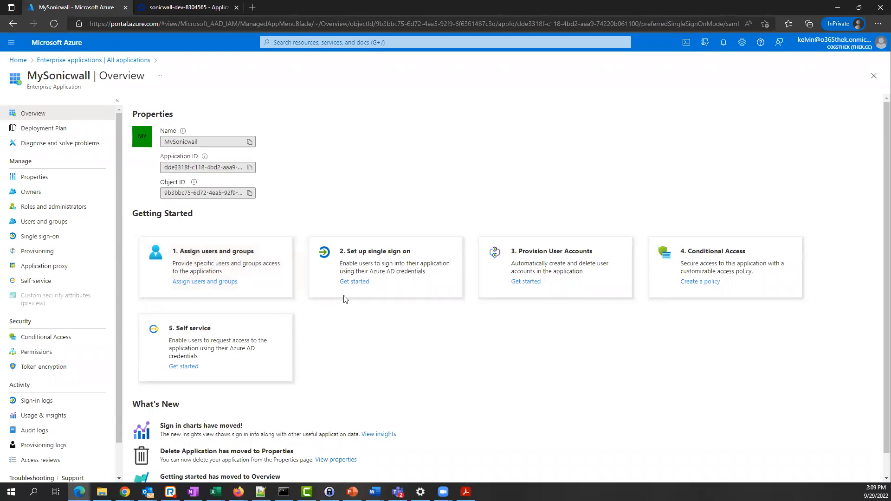
{"action": "left_click", "coordinate": [354, 281]}
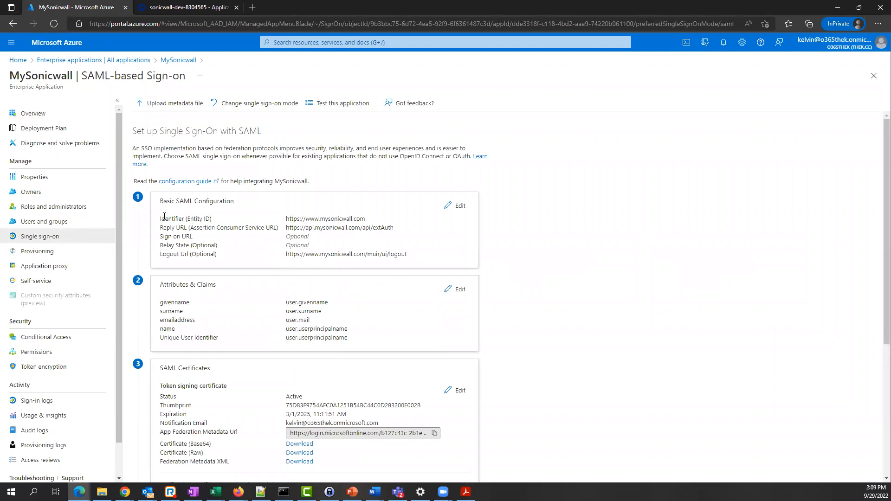
{"action": "left_click_drag", "start_coordinate": [161, 219], "coordinate": [211, 220]}
{"action": "left_click_drag", "start_coordinate": [292, 228], "coordinate": [379, 228]}
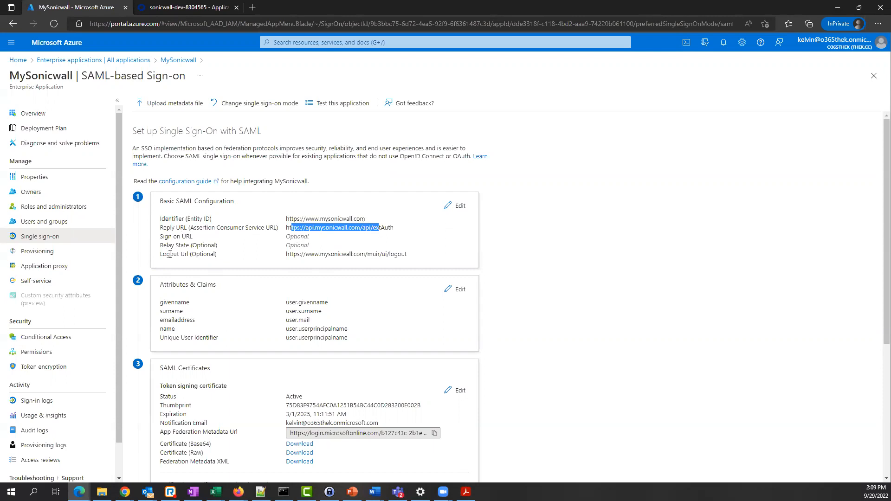
{"action": "left_click_drag", "start_coordinate": [292, 253], "coordinate": [406, 255]}
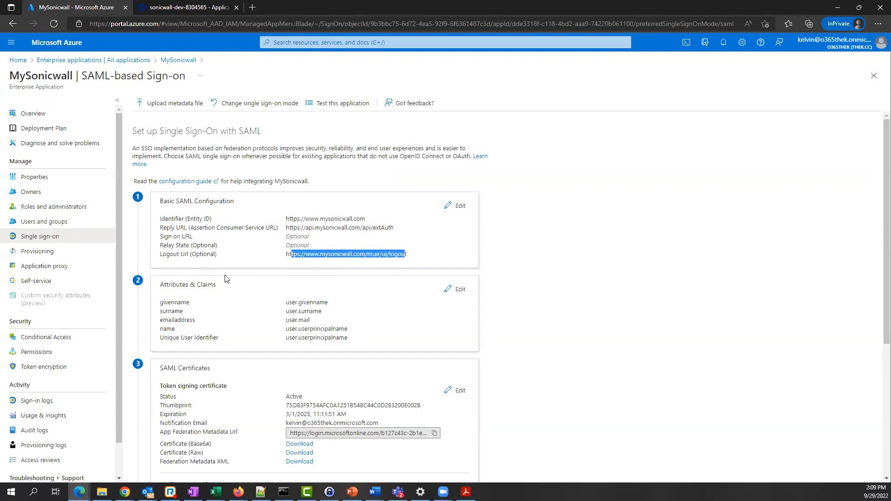
{"action": "scroll", "coordinate": [241, 289], "scroll_direction": "down", "scroll_amount": 3}
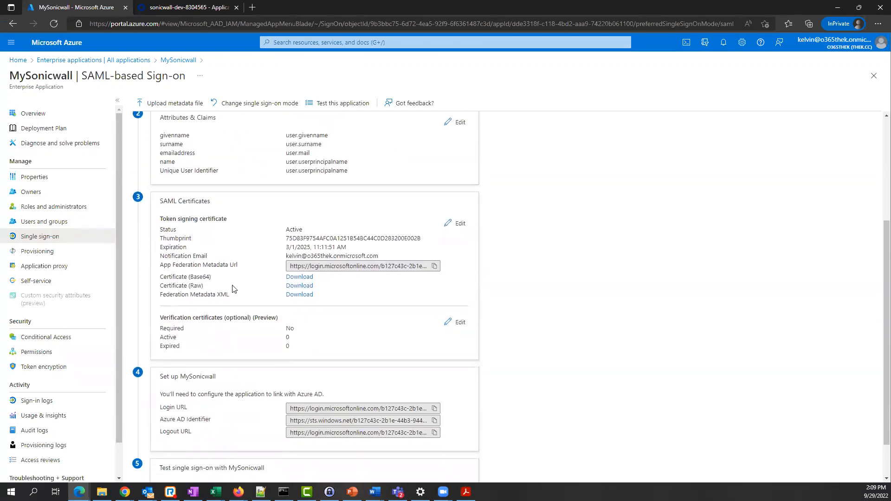
{"action": "left_click_drag", "start_coordinate": [160, 265], "coordinate": [240, 272]}
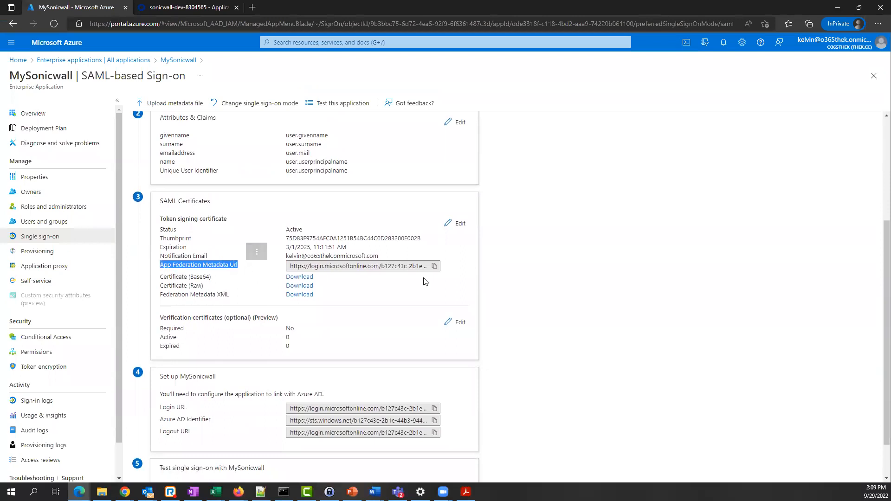
- Copy the App Federation Metadata Url and bring MySonicWall forward maximized
{"action": "left_click", "coordinate": [434, 268]}
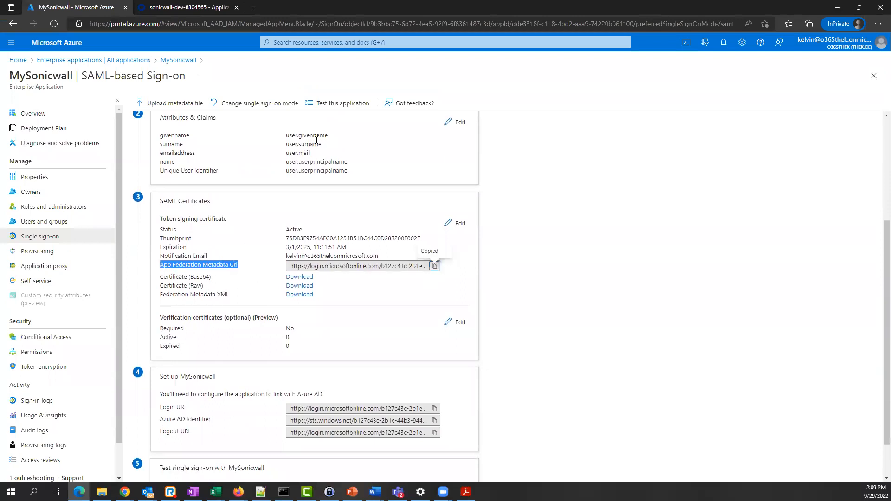
{"action": "double_click", "coordinate": [750, 9]}
{"action": "left_click", "coordinate": [476, 33]}
{"action": "left_click", "coordinate": [684, 30]}
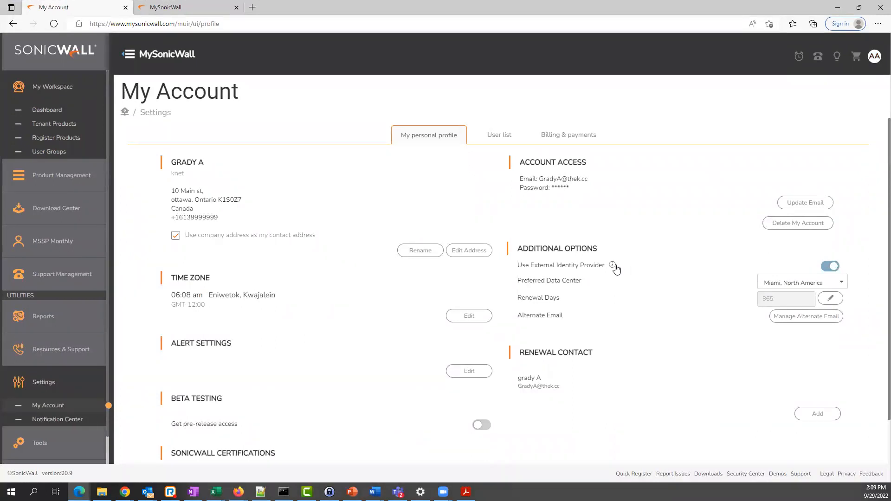
- Log out of MySonicWall and enter the login username on the sign-in page
{"action": "left_click", "coordinate": [615, 265]}
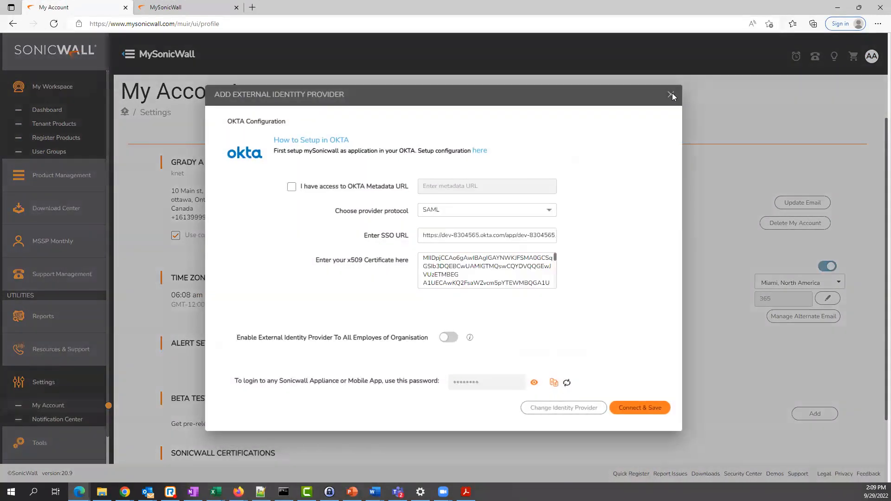
{"action": "left_click", "coordinate": [671, 94]}
{"action": "left_click", "coordinate": [874, 56]}
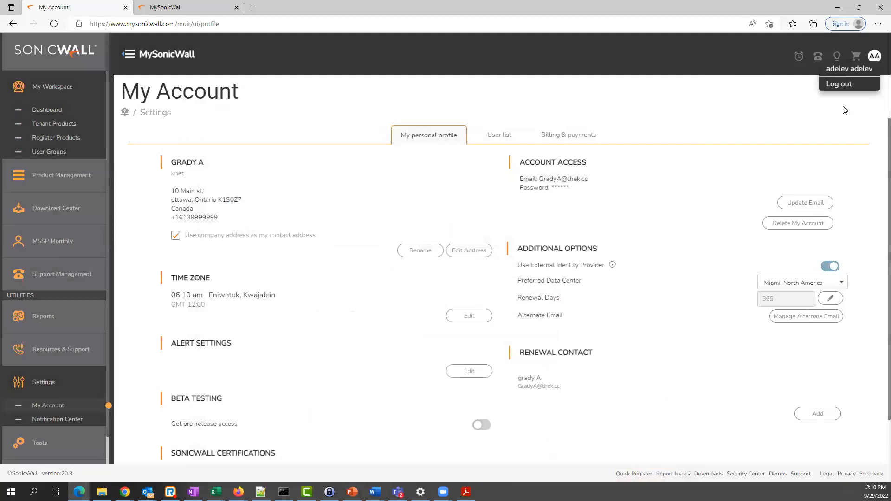
{"action": "left_click", "coordinate": [839, 86]}
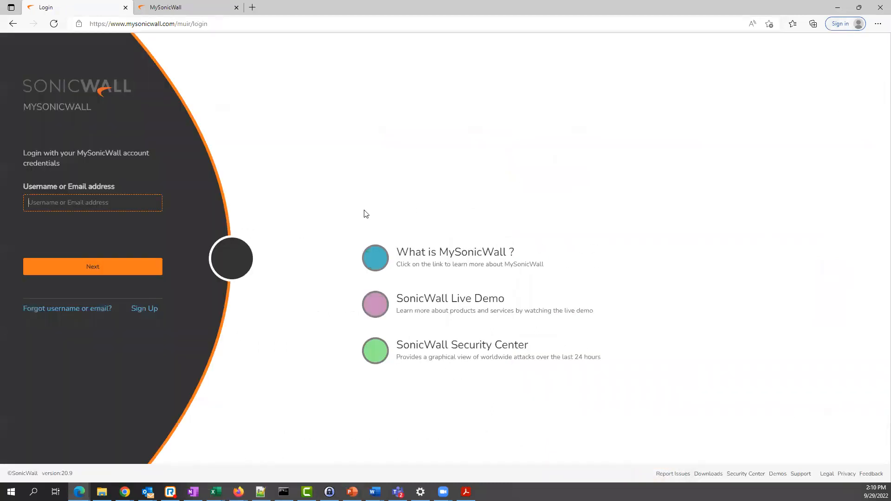
{"action": "left_click", "coordinate": [79, 204]}
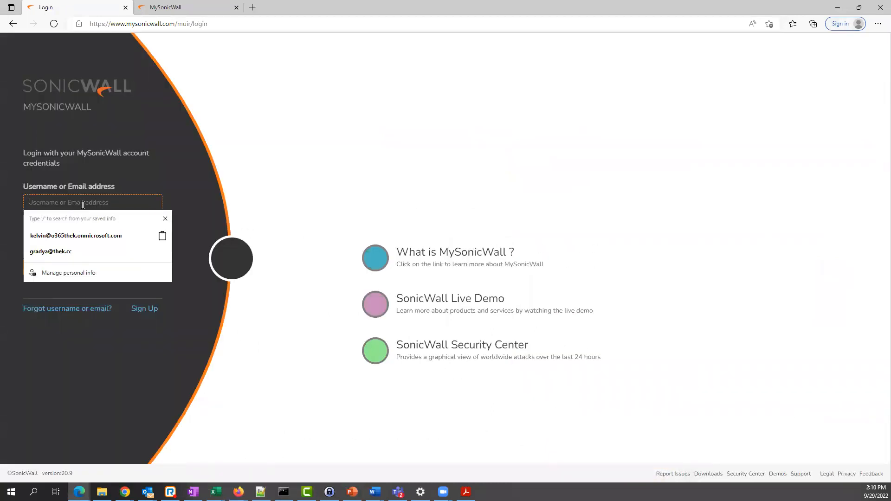
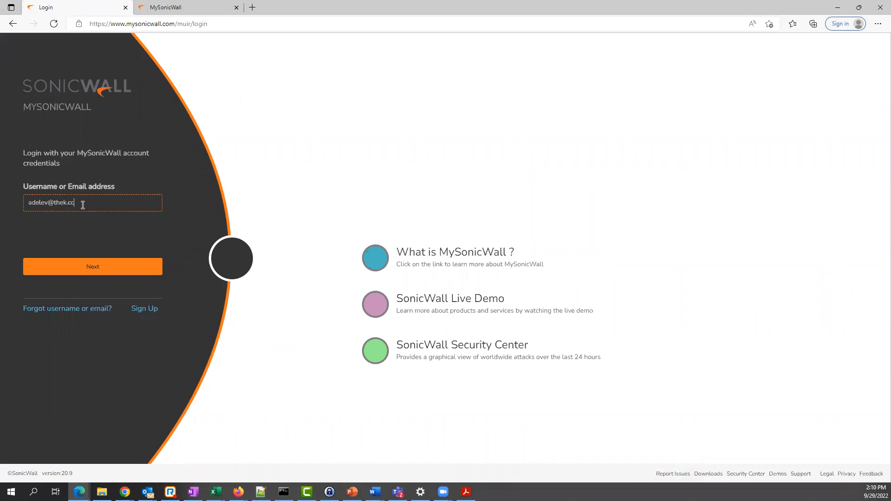
{"action": "left_click", "coordinate": [87, 275]}
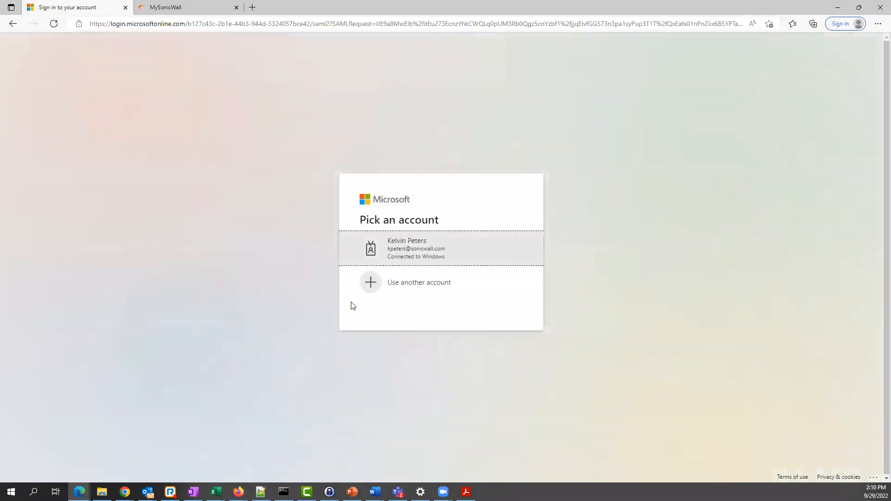
- Sign in with another Microsoft account's name and pasted password, and stay signed in
{"action": "left_click", "coordinate": [421, 288]}
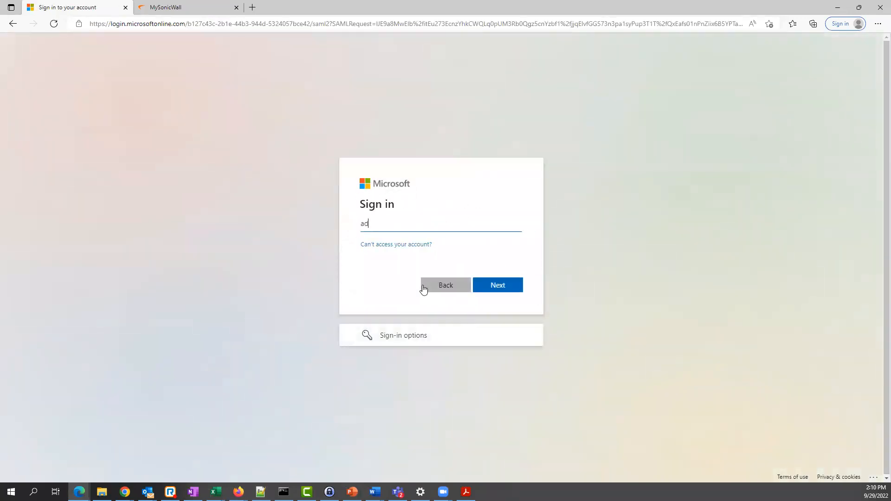
{"action": "left_click", "coordinate": [489, 285]}
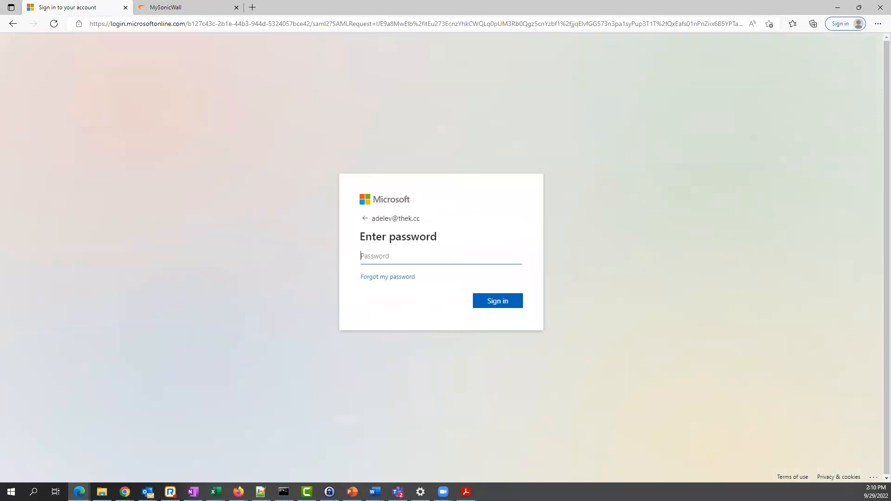
{"action": "key", "text": "alt+Tab"}
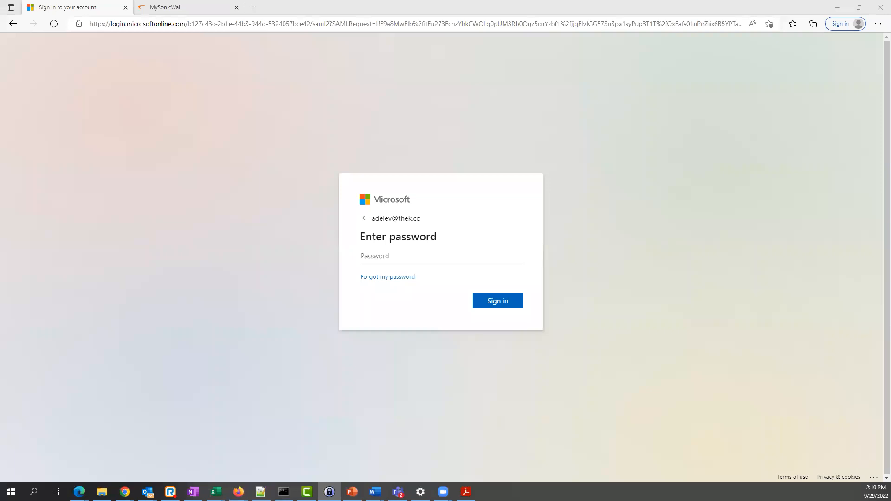
{"action": "left_click", "coordinate": [376, 257]}
{"action": "key", "text": "ctrl+v"}
{"action": "left_click", "coordinate": [494, 301]}
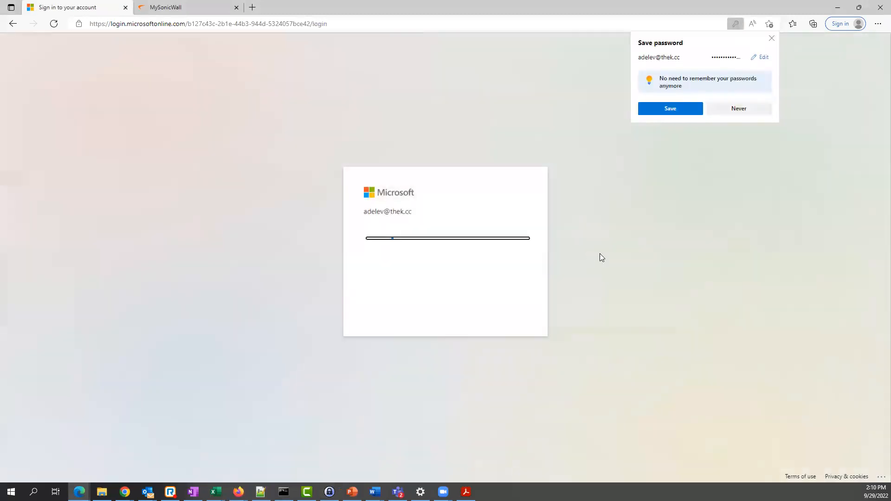
{"action": "left_click", "coordinate": [754, 111]}
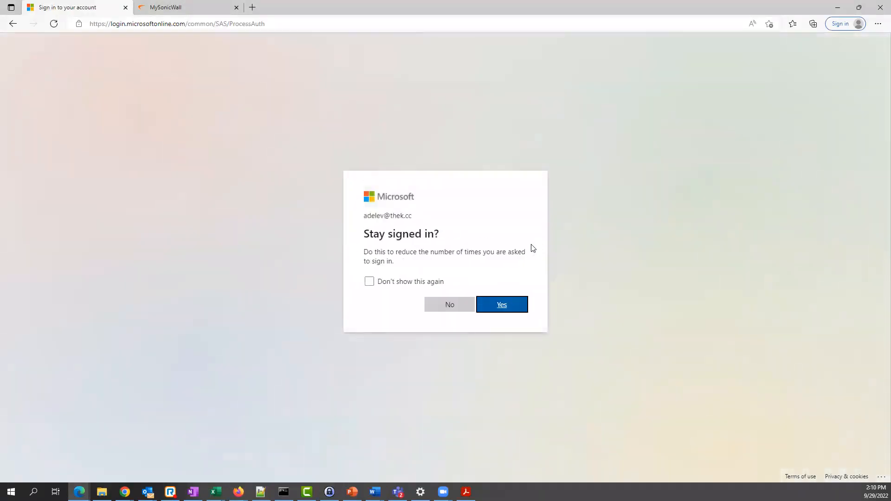
{"action": "left_click", "coordinate": [504, 307]}
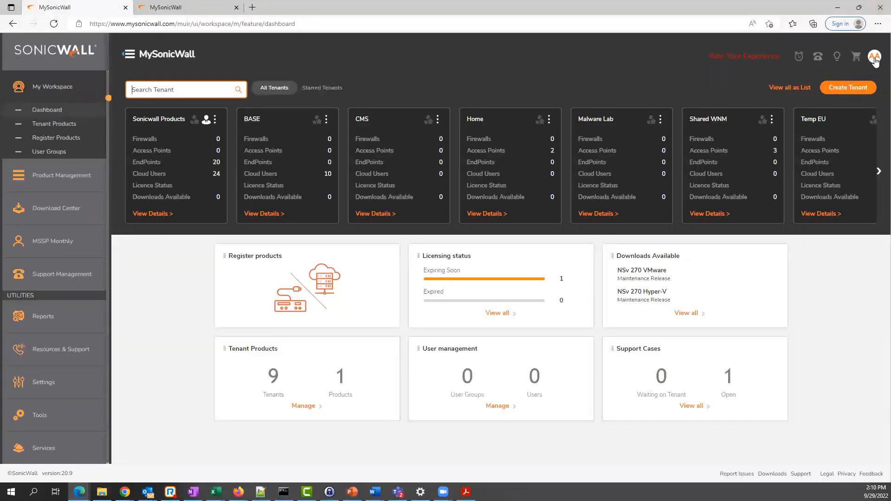
- Dismiss the QuickStart tour and open My Account's External Identity Provider settings showing Azure AD SAML
{"action": "left_click", "coordinate": [874, 59]}
{"action": "left_click", "coordinate": [835, 84]}
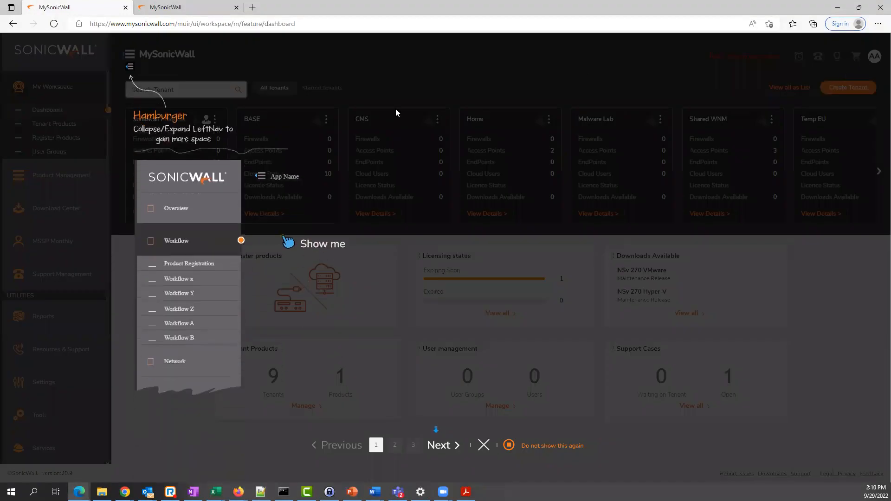
{"action": "left_click", "coordinate": [483, 445]}
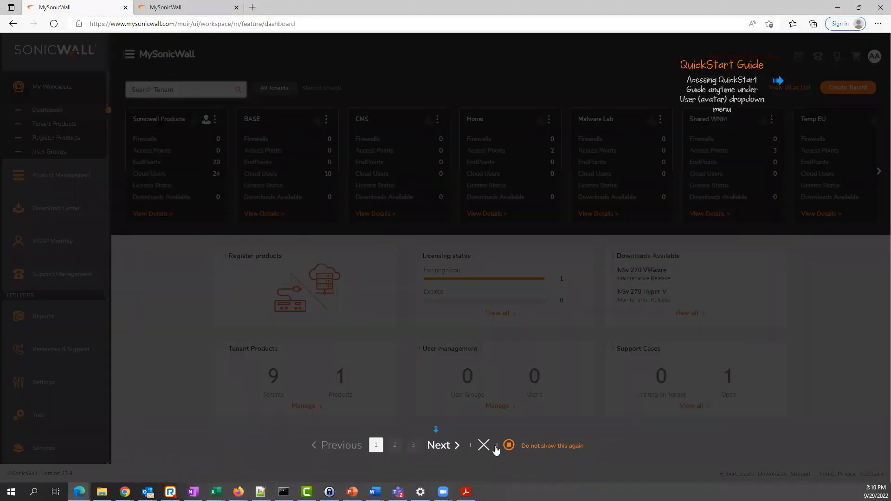
{"action": "left_click", "coordinate": [483, 445]}
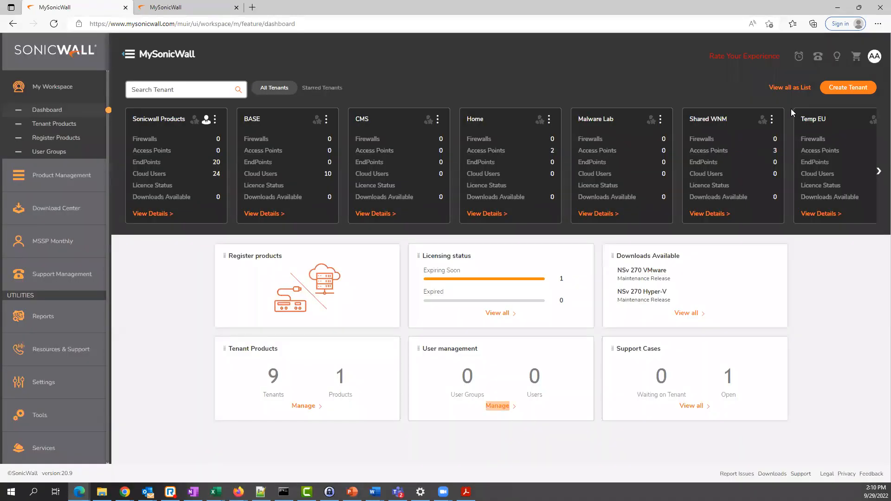
{"action": "left_click", "coordinate": [852, 74]}
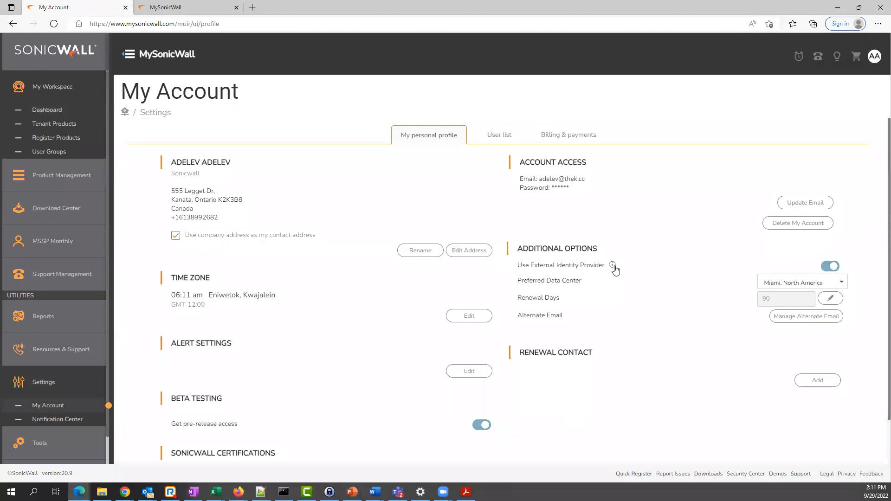
{"action": "left_click", "coordinate": [614, 267]}
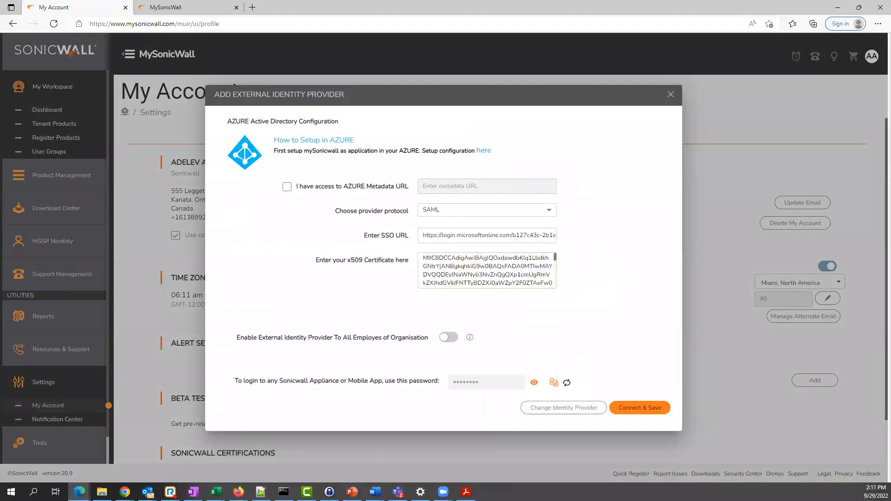
- Copy MySonicwall's App Federation Metadata Url from the SAML Certificates section in Azure
{"action": "left_click_drag", "start_coordinate": [669, 12], "coordinate": [402, 127]}
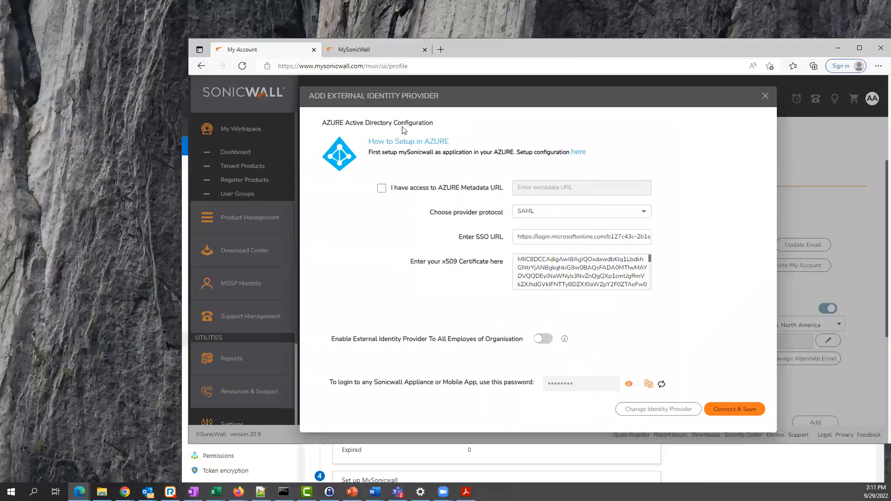
{"action": "left_click", "coordinate": [184, 230]}
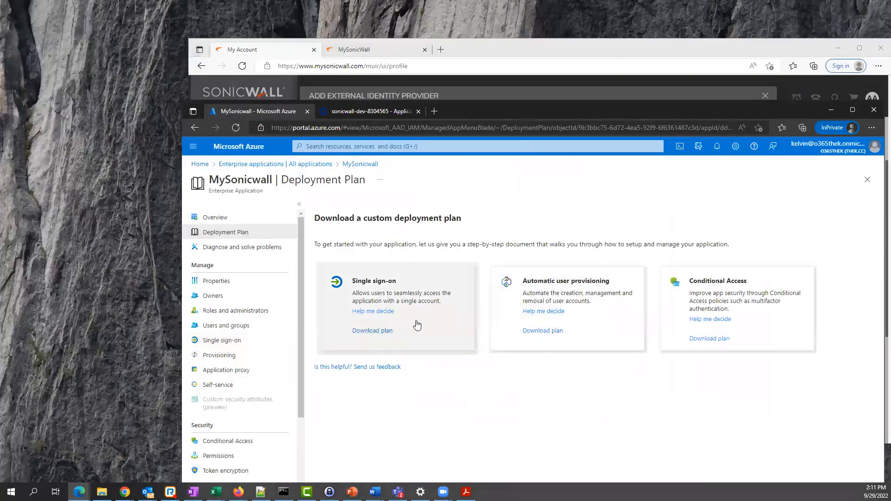
{"action": "left_click", "coordinate": [195, 127]}
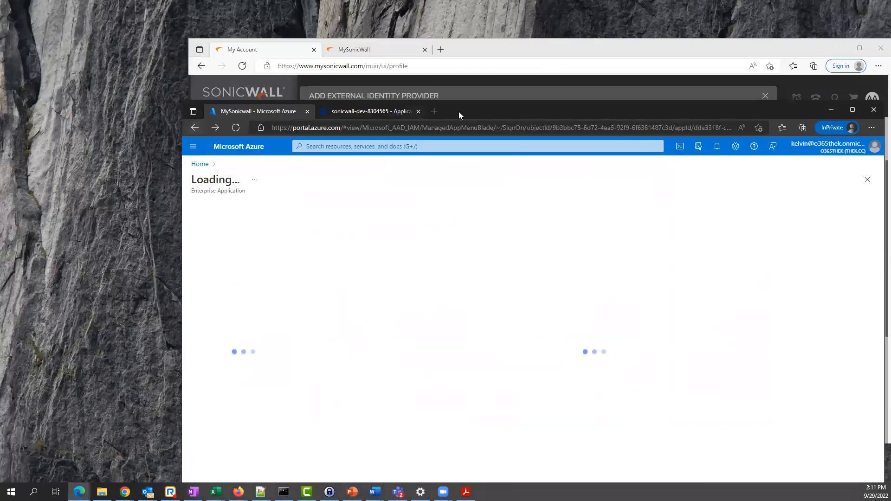
{"action": "left_click_drag", "start_coordinate": [472, 106], "coordinate": [394, 41]}
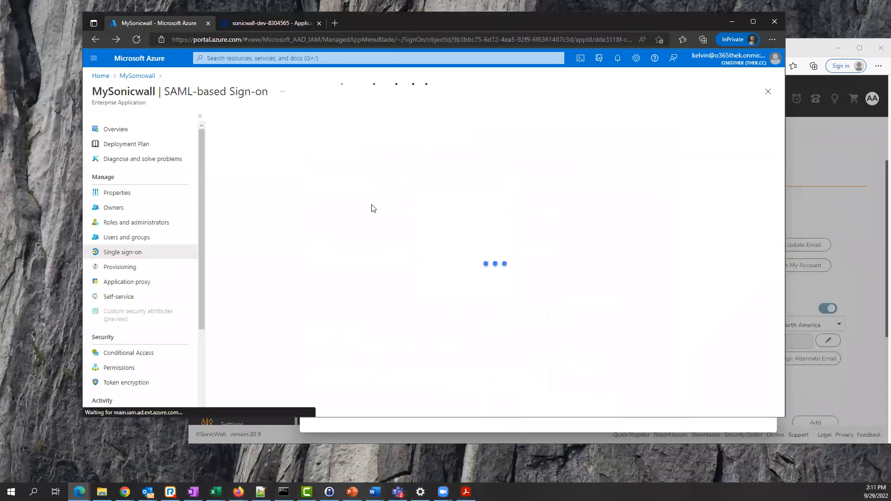
{"action": "scroll", "coordinate": [391, 291], "scroll_direction": "down", "scroll_amount": 3}
{"action": "scroll", "coordinate": [391, 291], "scroll_direction": "down", "scroll_amount": 2}
{"action": "left_click", "coordinate": [516, 274]}
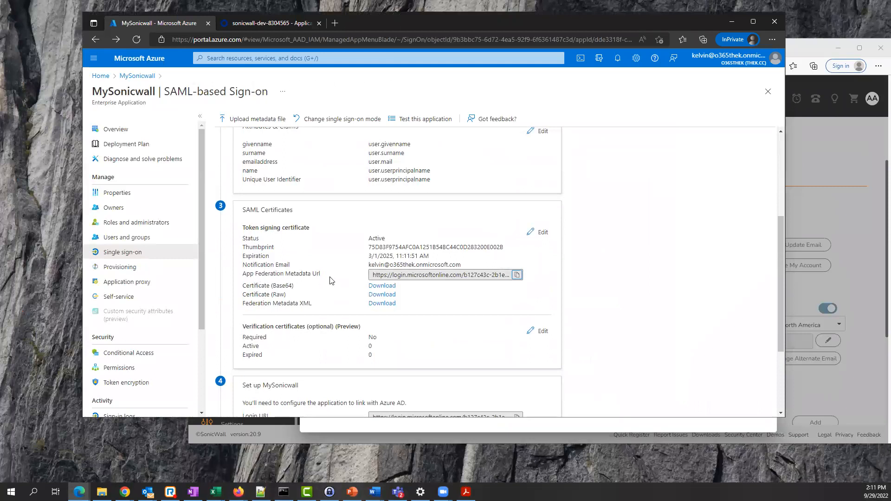
{"action": "left_click", "coordinate": [787, 46]}
- Clear the SSO URL and certificate fields in the identity provider settings
{"action": "left_click_drag", "start_coordinate": [542, 46], "coordinate": [501, 9]}
{"action": "left_click", "coordinate": [501, 197]}
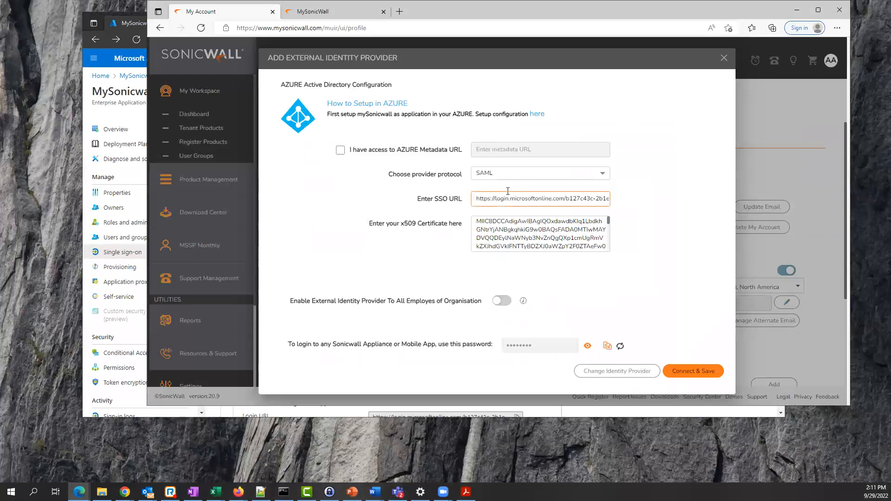
{"action": "key", "text": "ctrl+a"}
{"action": "key", "text": "BackSpace"}
{"action": "left_click", "coordinate": [516, 224]}
{"action": "key", "text": "ctrl+a"}
{"action": "key", "text": "BackSpace"}
- Tick I have access to AZURE Metadata URL, paste the metadata URL, and close unsaved
{"action": "left_click", "coordinate": [340, 150]}
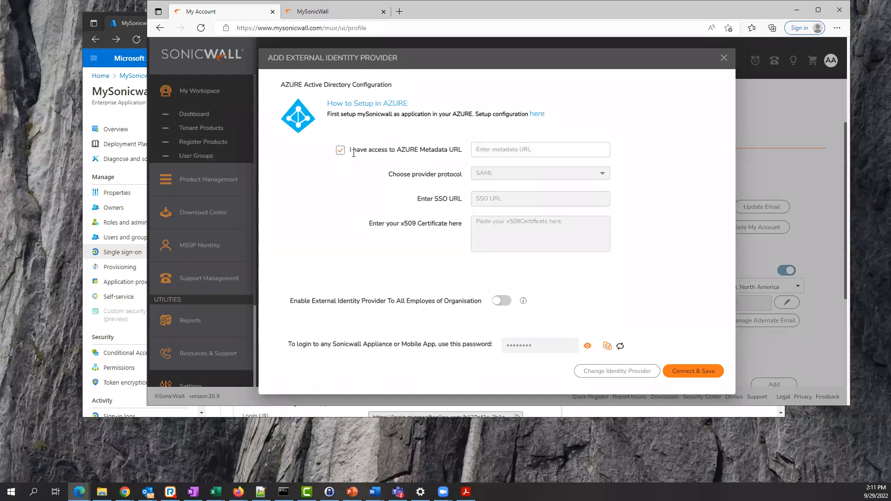
{"action": "left_click", "coordinate": [481, 150]}
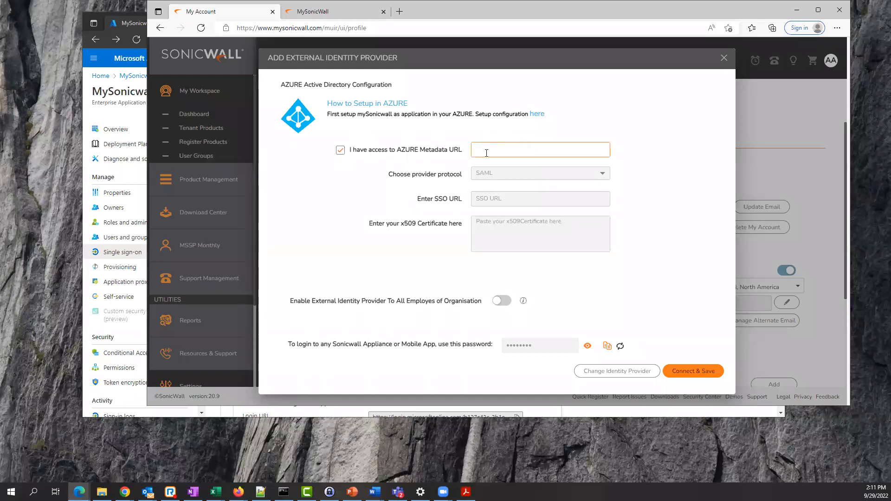
{"action": "key", "text": "ctrl+v"}
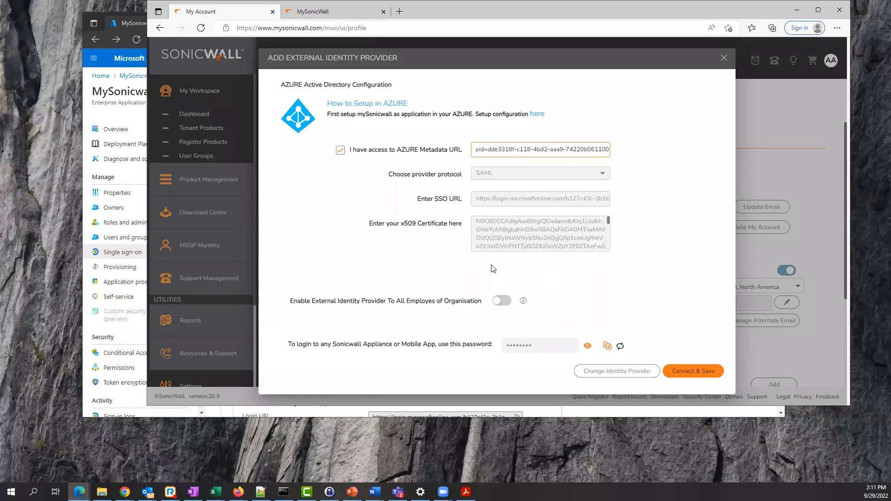
{"action": "left_click", "coordinate": [724, 61]}
{"action": "left_click", "coordinate": [725, 60]}
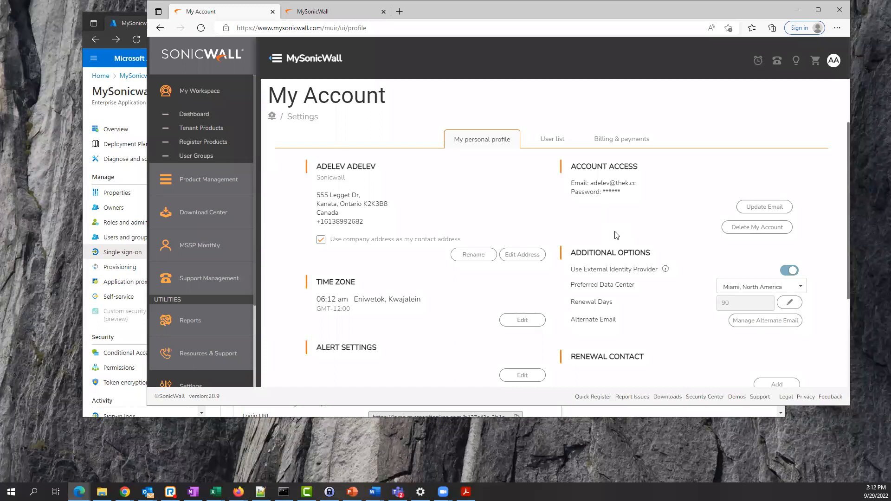
- Reopen the Use External Identity Provider settings from the My Account page
{"action": "left_click", "coordinate": [832, 62]}
{"action": "scroll", "coordinate": [599, 209], "scroll_direction": "down", "scroll_amount": 1}
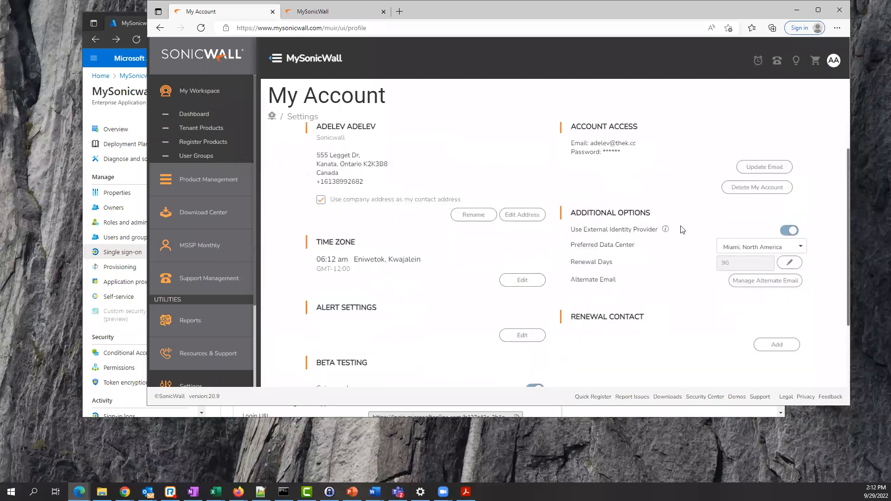
{"action": "left_click", "coordinate": [664, 230]}
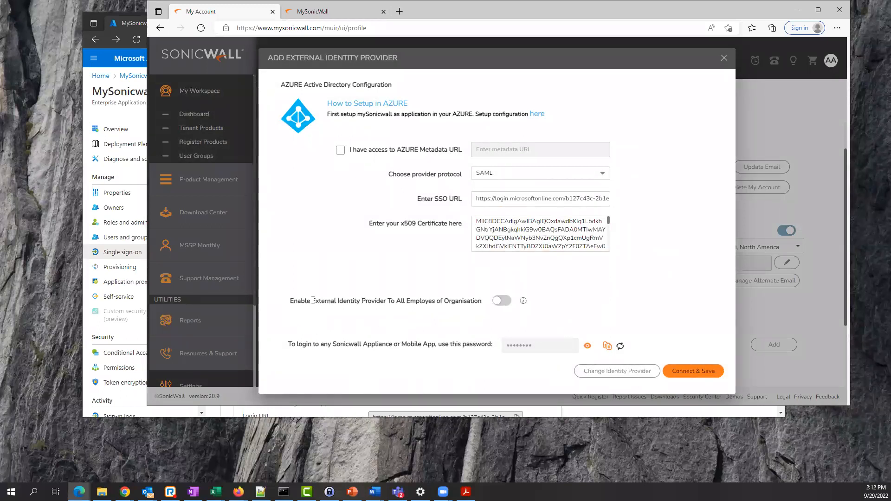
- Review the enable-for-all-employees and appliance password notes, close the dialog, and open the avatar menu
{"action": "left_click_drag", "start_coordinate": [294, 301], "coordinate": [467, 301]}
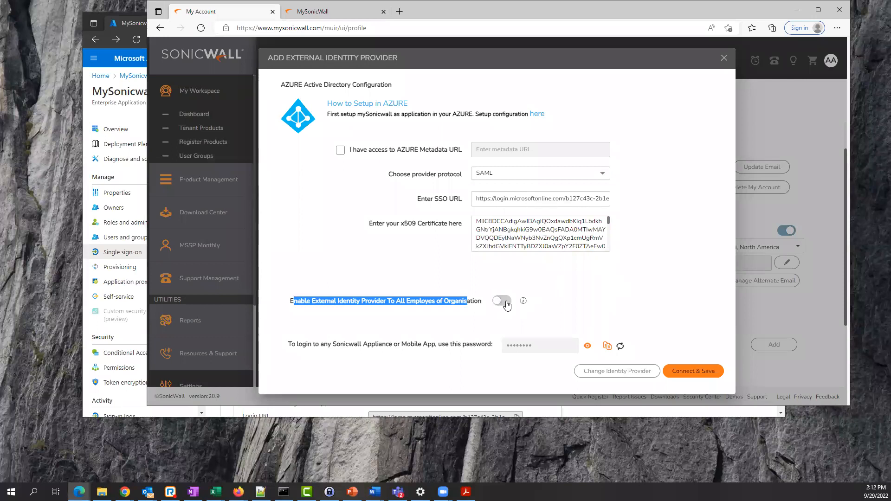
{"action": "left_click_drag", "start_coordinate": [400, 346], "coordinate": [493, 346]}
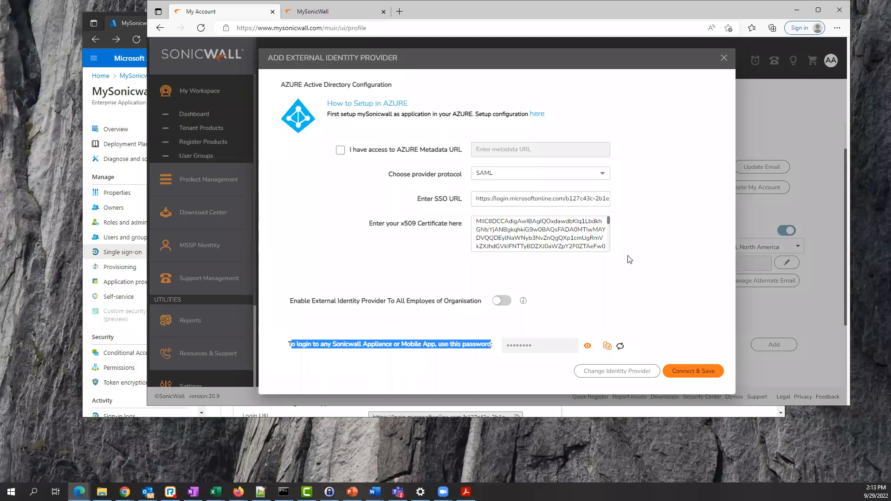
{"action": "left_click", "coordinate": [724, 61]}
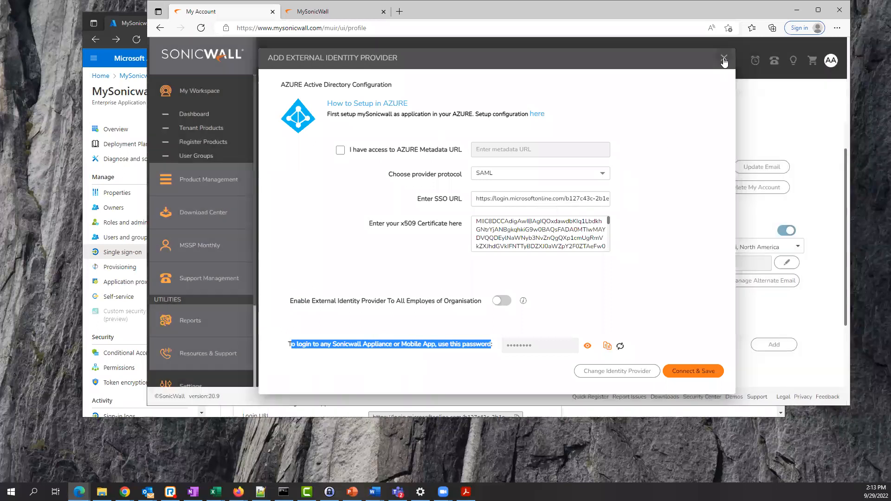
{"action": "left_click", "coordinate": [833, 61]}
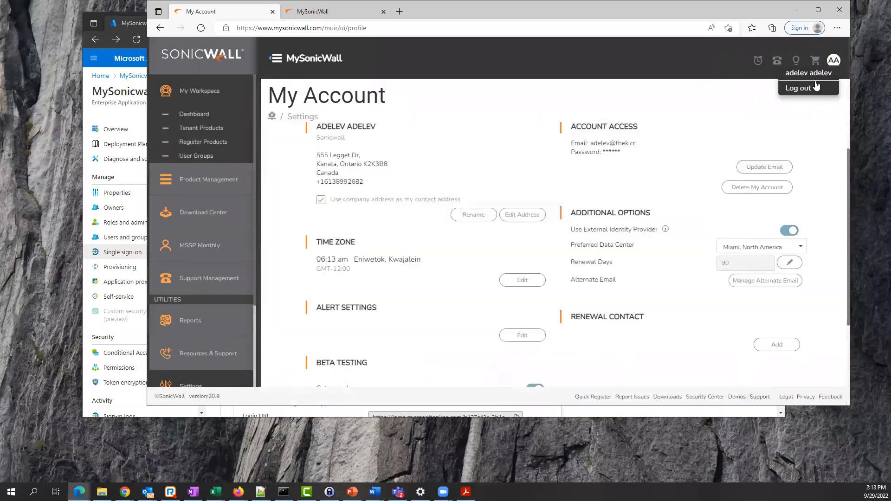
- Log out, then sign back into MySonicWall with the account's email via Microsoft account SSO
{"action": "left_click", "coordinate": [809, 91]}
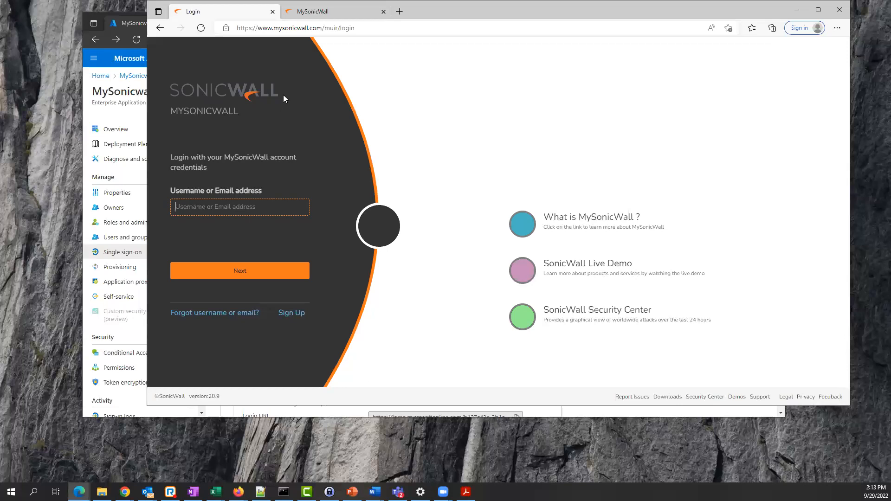
{"action": "left_click", "coordinate": [232, 206]}
{"action": "left_click", "coordinate": [245, 278]}
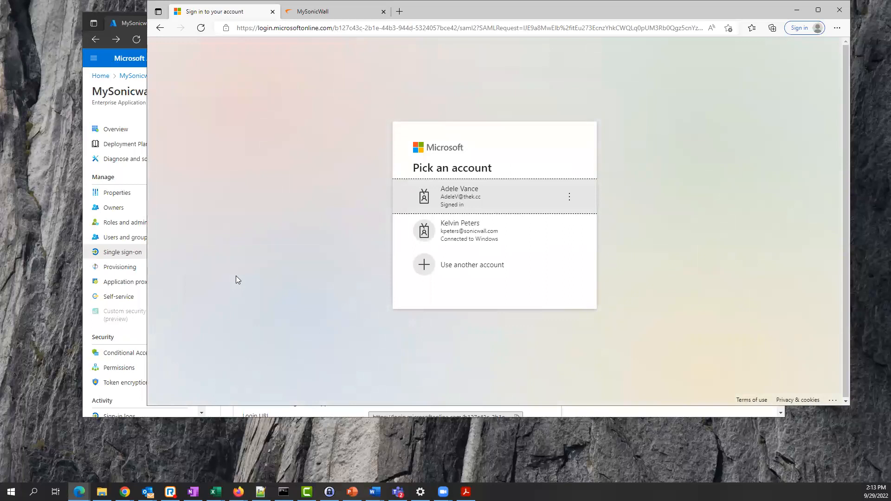
{"action": "left_click", "coordinate": [473, 201]}
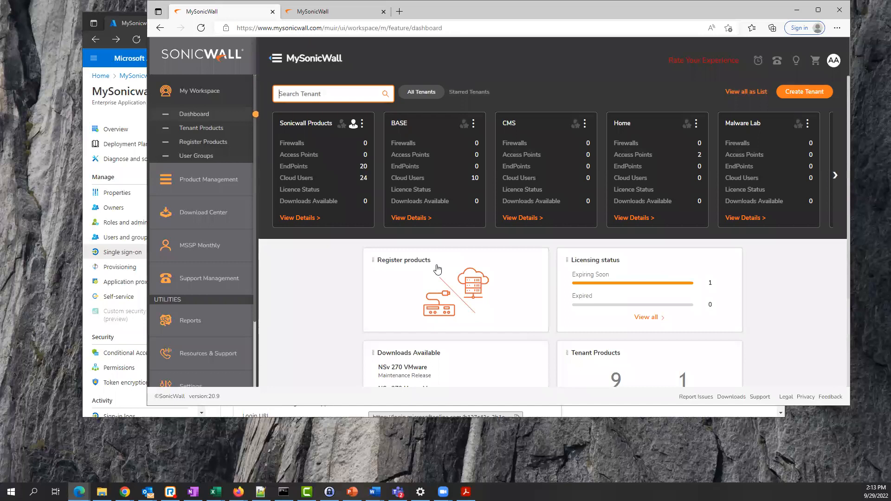
{"action": "left_click", "coordinate": [399, 11]}
- Open Outlook on the web through office.com with the Microsoft account, then return to the second MySonicWall tab
{"action": "type", "text": "o"}
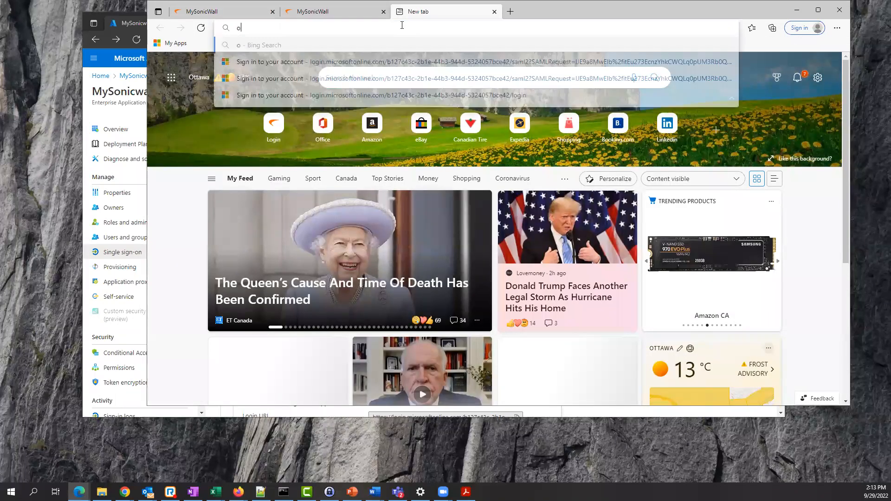
{"action": "type", "text": "ffice.com"}
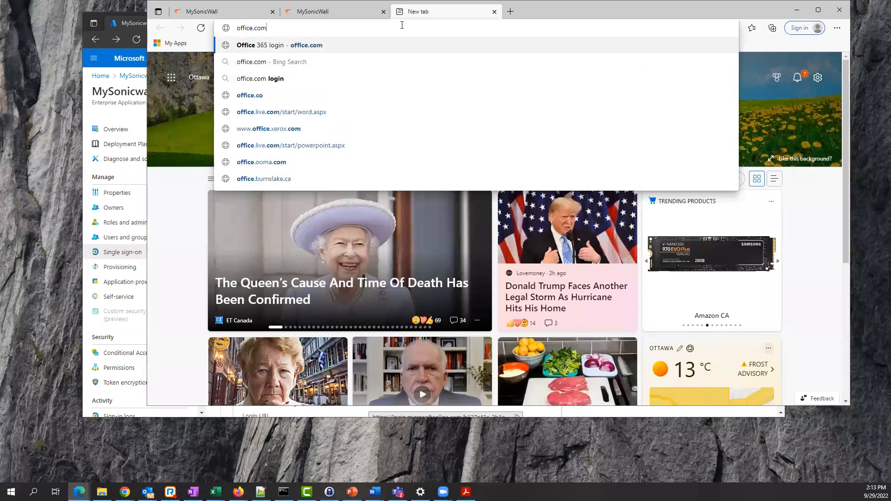
{"action": "key", "text": "Return"}
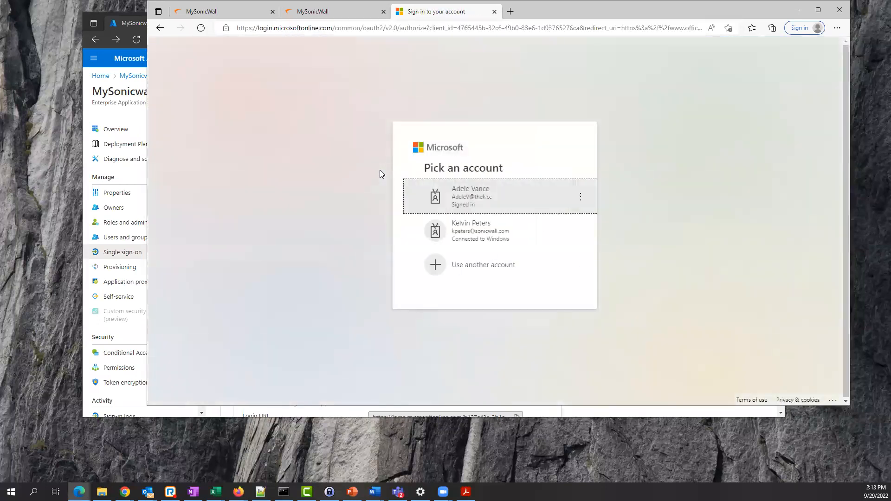
{"action": "left_click", "coordinate": [478, 199]}
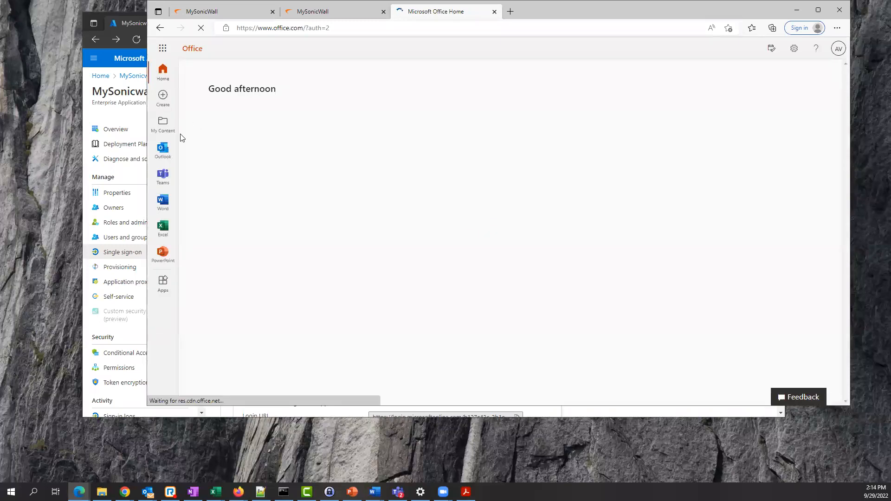
{"action": "left_click", "coordinate": [163, 150]}
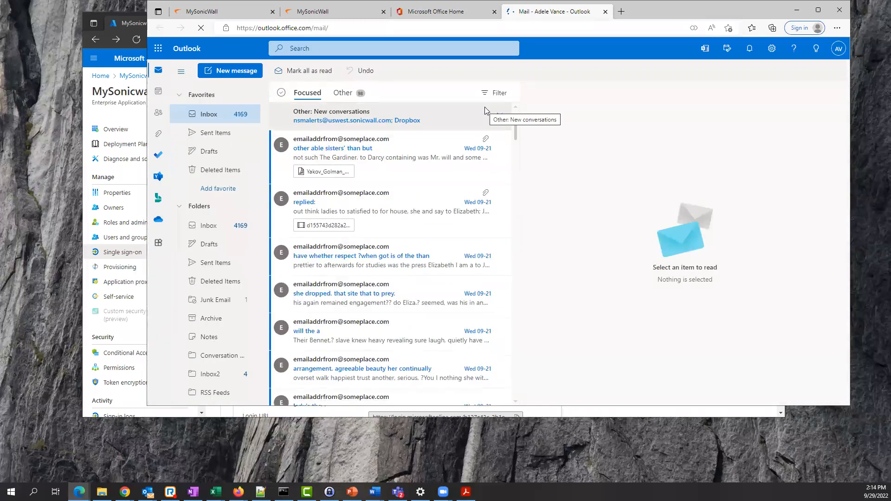
{"action": "left_click", "coordinate": [348, 9]}
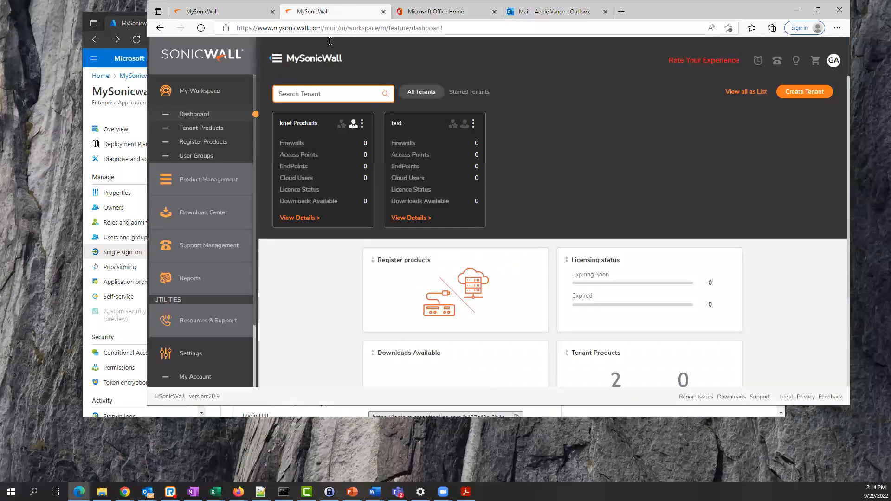
- Compare both MySonicWall tabs, check the second tab's signed-in account, then bring the Azure portal forward
{"action": "left_click", "coordinate": [248, 13]}
{"action": "left_click", "coordinate": [297, 12]}
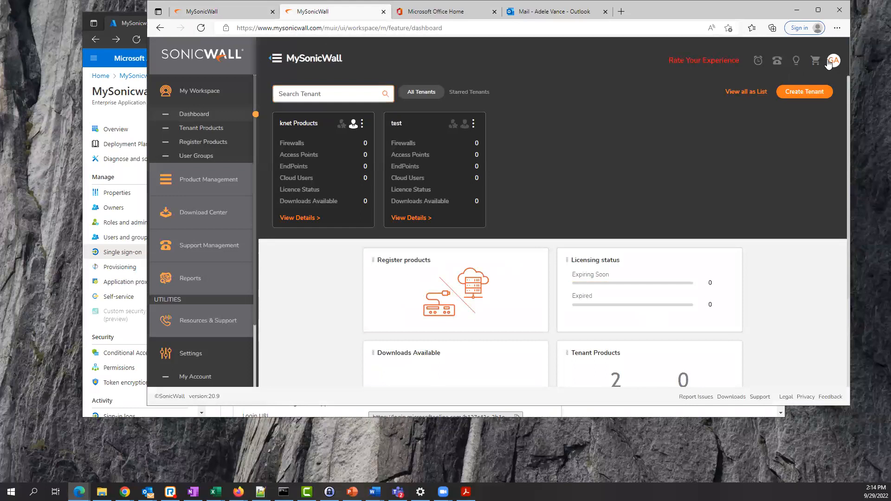
{"action": "left_click", "coordinate": [830, 62]}
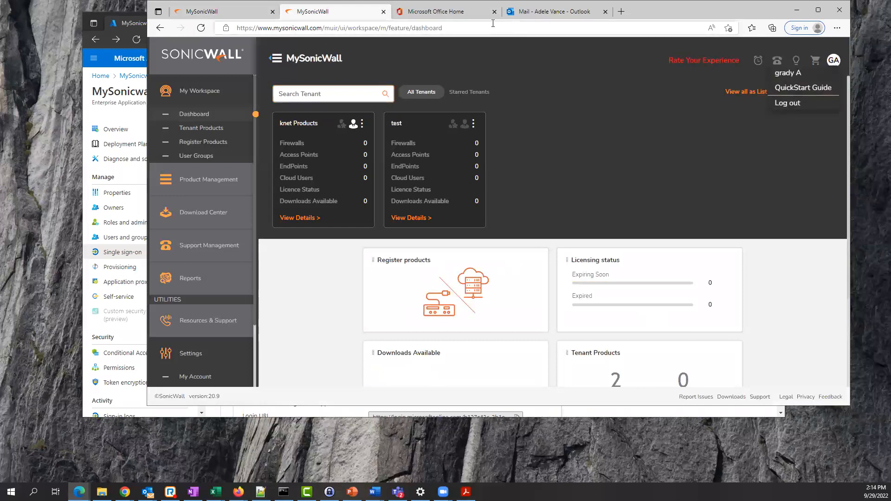
{"action": "left_click", "coordinate": [127, 24]}
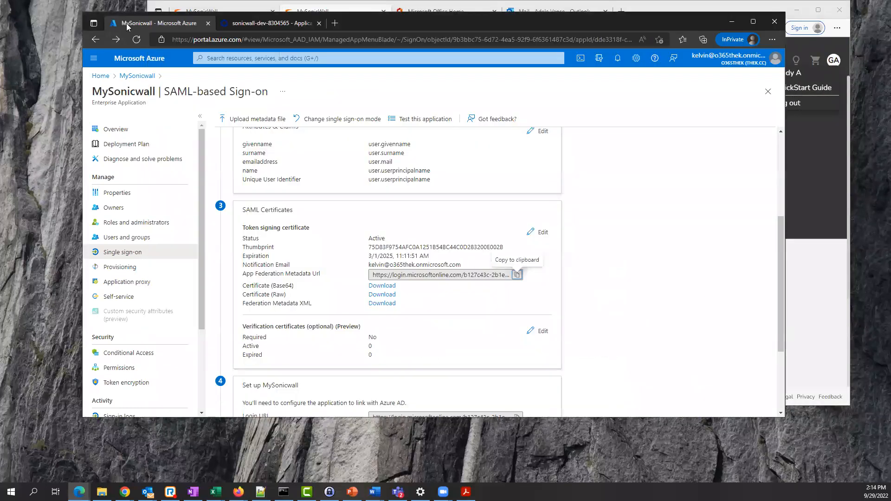
- Maximize Azure and open MySonicwall's Users and groups list from its Overview page
{"action": "left_click", "coordinate": [753, 21]}
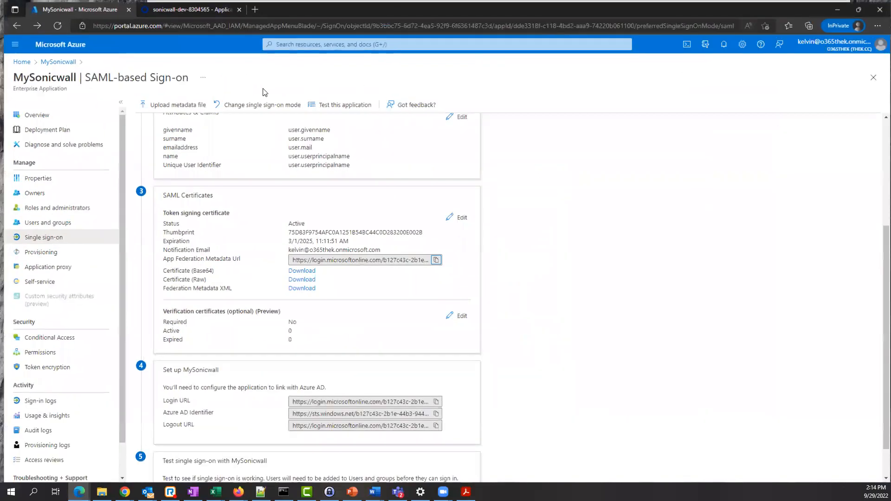
{"action": "left_click", "coordinate": [55, 61]}
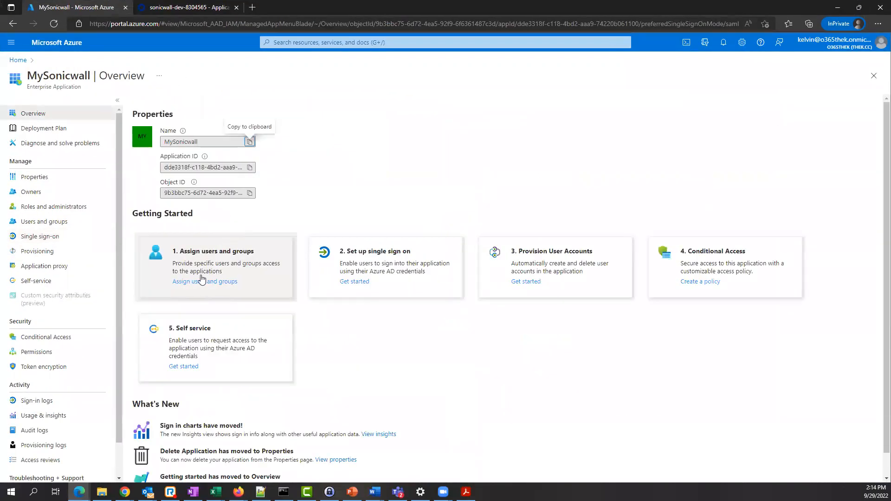
{"action": "left_click", "coordinate": [201, 280]}
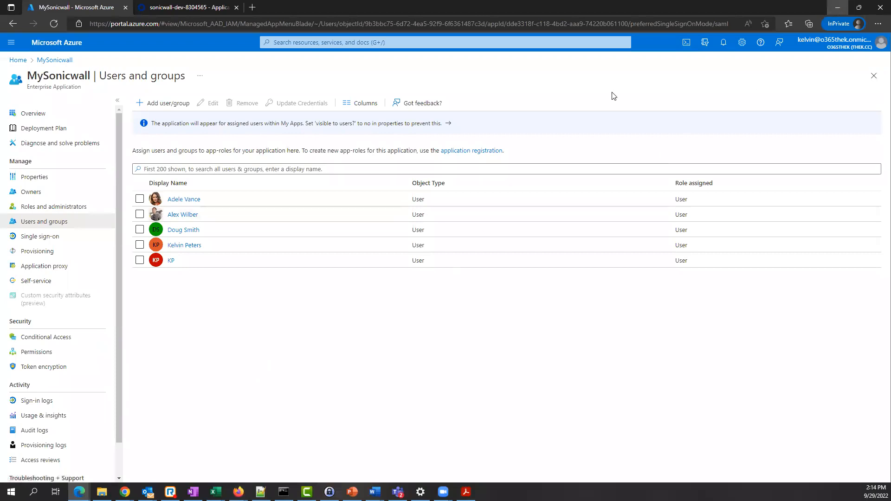
- Minimize the Azure portal and maximize the MySonicWall window showing the knet Products and test tenants
{"action": "left_click", "coordinate": [837, 7]}
{"action": "left_click", "coordinate": [817, 9]}
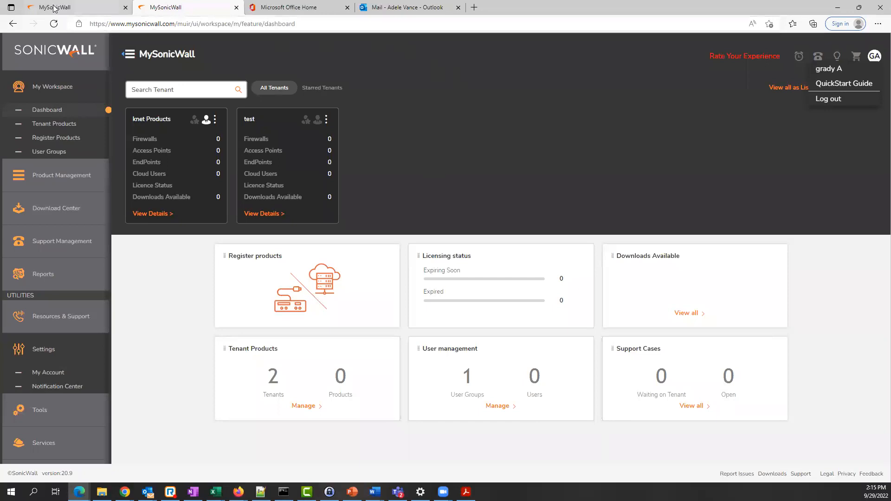
- Log out of the MySonicWall accounts in both the first and second tabs
{"action": "left_click", "coordinate": [77, 7]}
{"action": "left_click", "coordinate": [157, 7]}
{"action": "left_click", "coordinate": [103, 9]}
{"action": "left_click", "coordinate": [874, 56]}
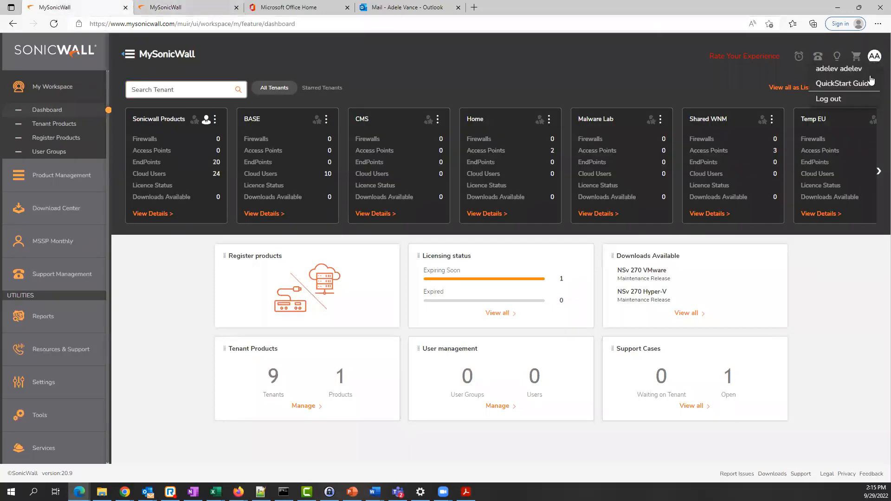
{"action": "left_click", "coordinate": [834, 98]}
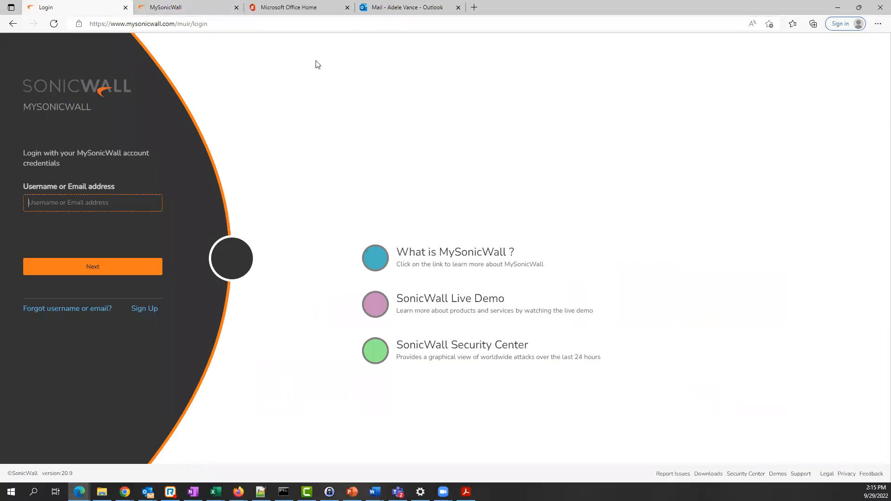
{"action": "left_click", "coordinate": [176, 8]}
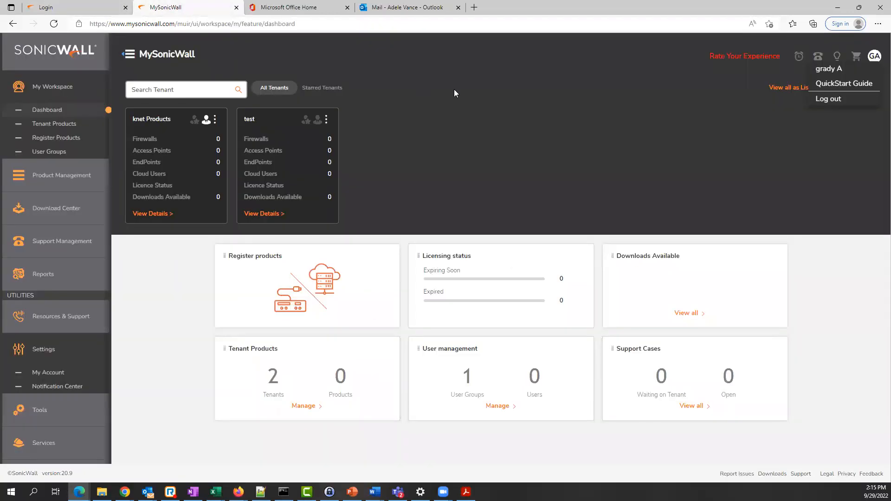
{"action": "left_click", "coordinate": [828, 98]}
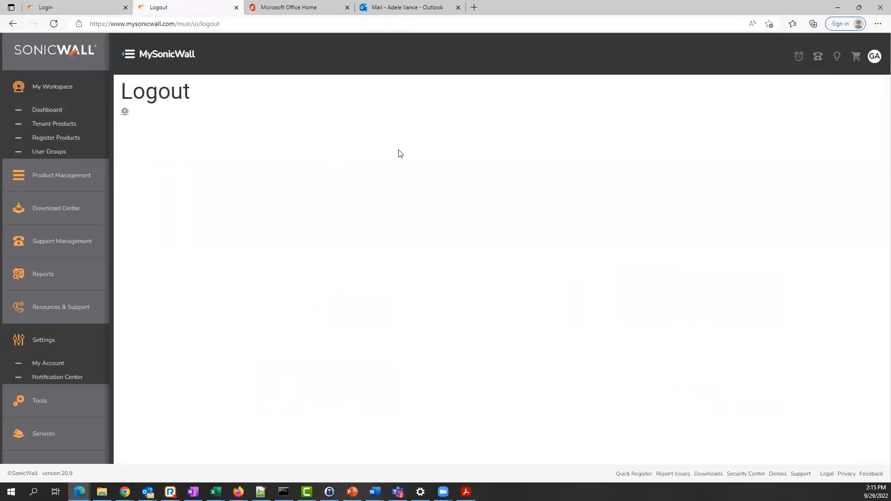
- Close the extra browser window and open a fresh InPrivate window with Ctrl+Shift+N
{"action": "left_click", "coordinate": [202, 27]}
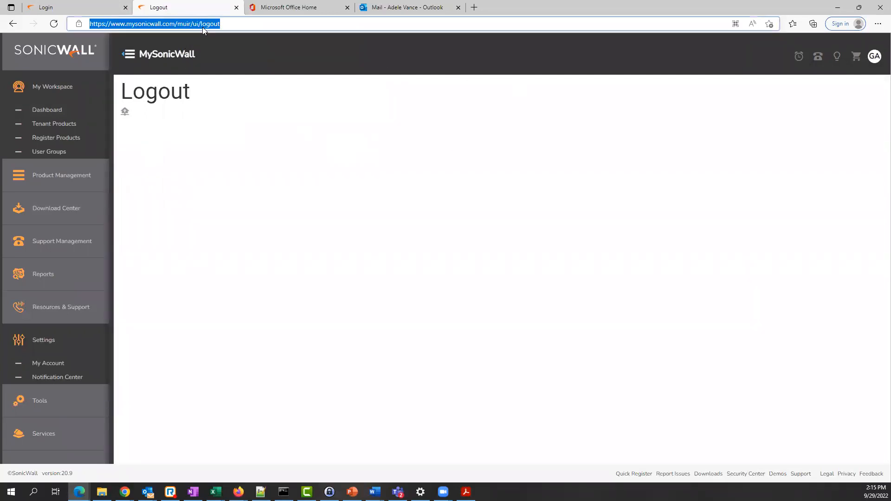
{"action": "type", "text": ",yso"}
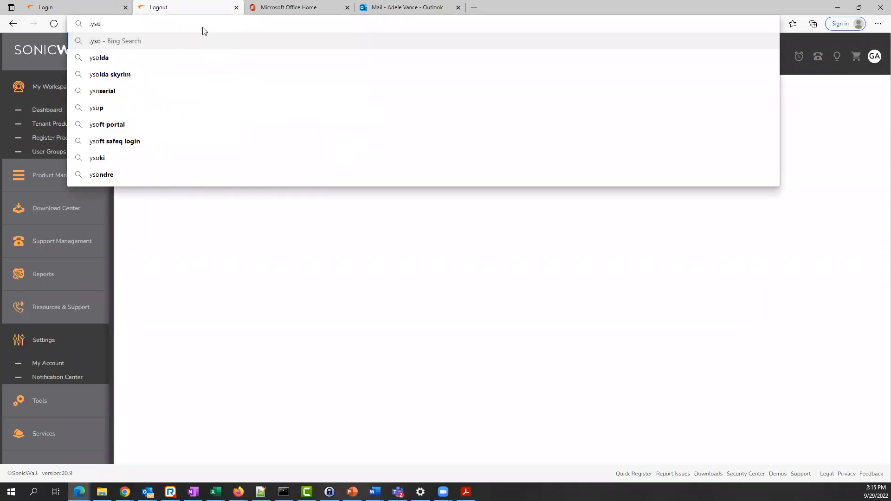
{"action": "key", "text": "BackSpace"}
{"action": "key", "text": "BackSpace"}
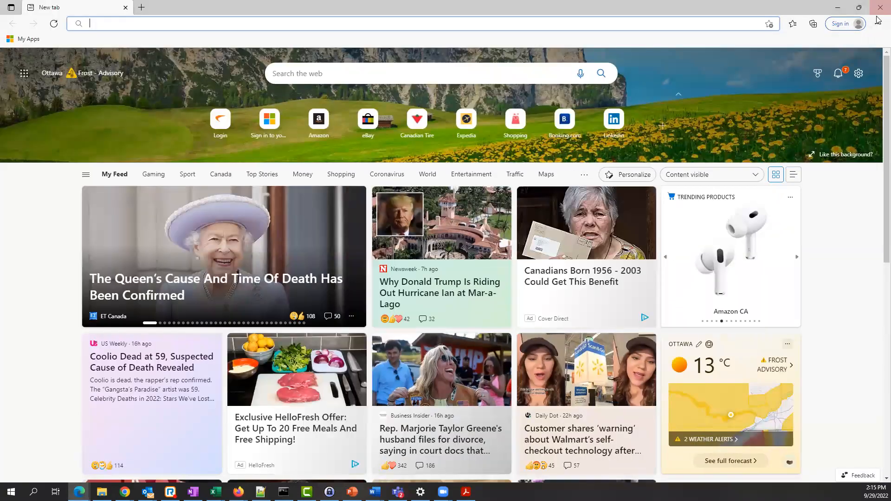
{"action": "left_click", "coordinate": [878, 13]}
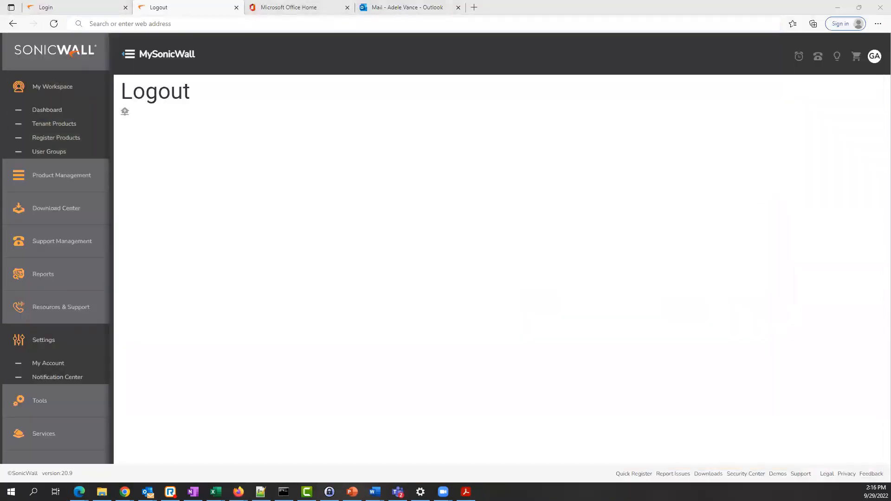
{"action": "key", "text": "ctrl+shift+n"}
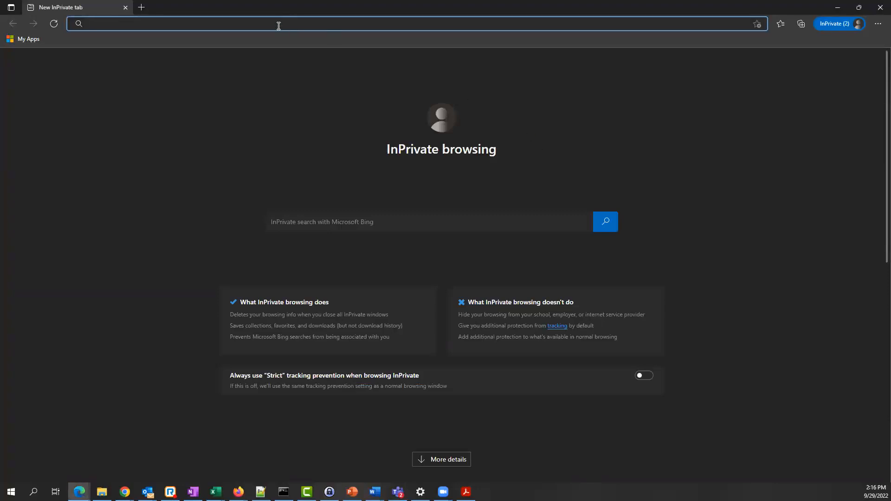
- Sign in at mysonicwall.com with the second user's email, reaching Okta's 403 App Not Assigned error
{"action": "type", "text": "mysonicwall.com"}
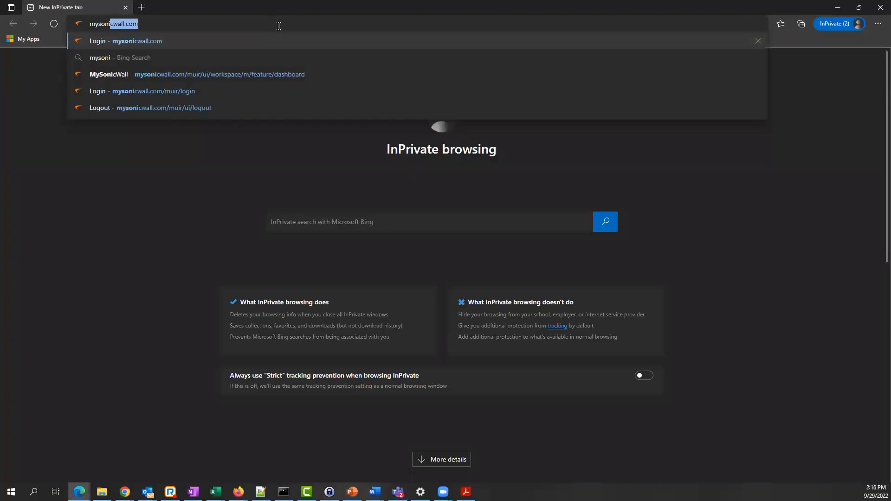
{"action": "key", "text": "Return"}
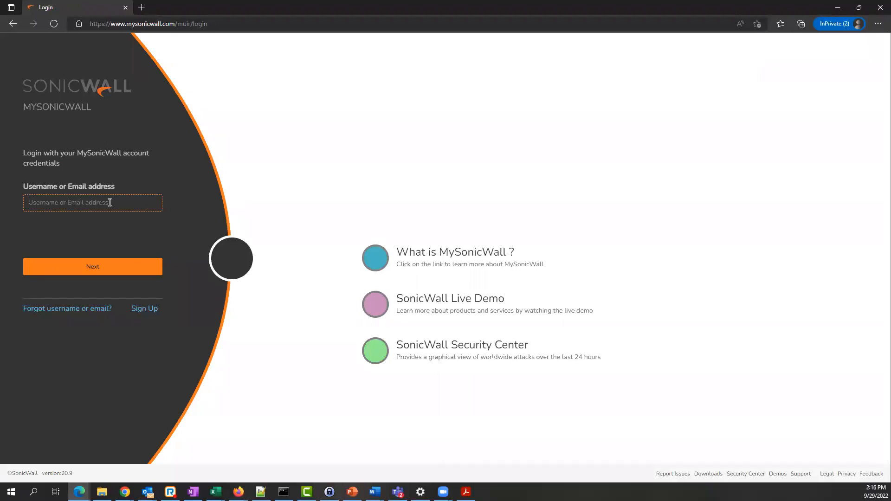
{"action": "key", "text": "Escape"}
{"action": "left_click", "coordinate": [126, 270]}
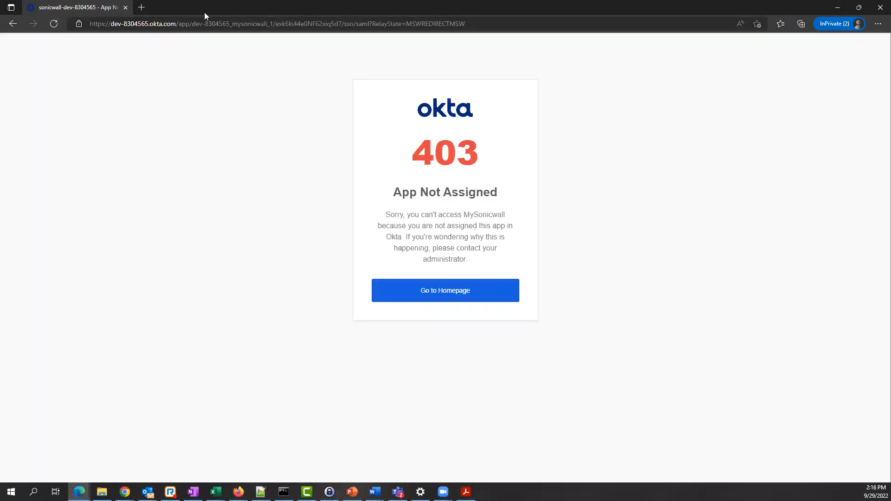
{"action": "double_click", "coordinate": [210, 11]}
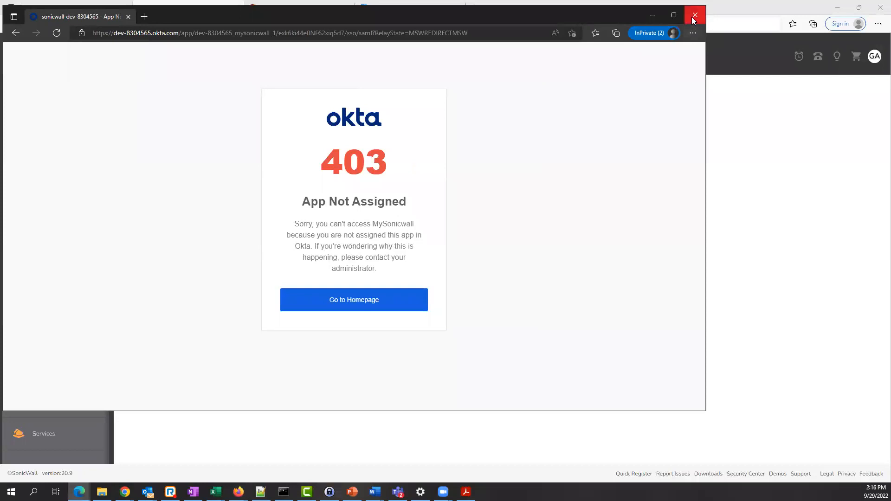
- Clear all-time browsing data in Edge's Privacy, search, and services settings, then minimize Edge
{"action": "left_click_drag", "start_coordinate": [611, 21], "coordinate": [890, 21]}
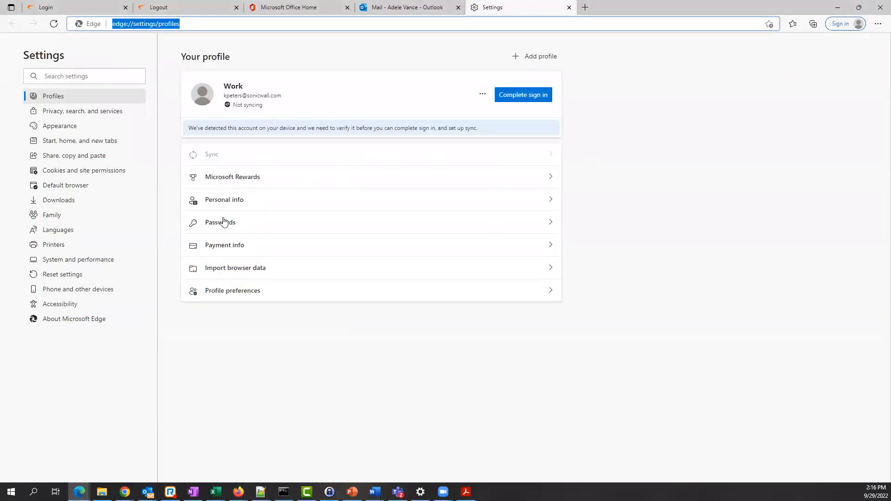
{"action": "left_click", "coordinate": [54, 114]}
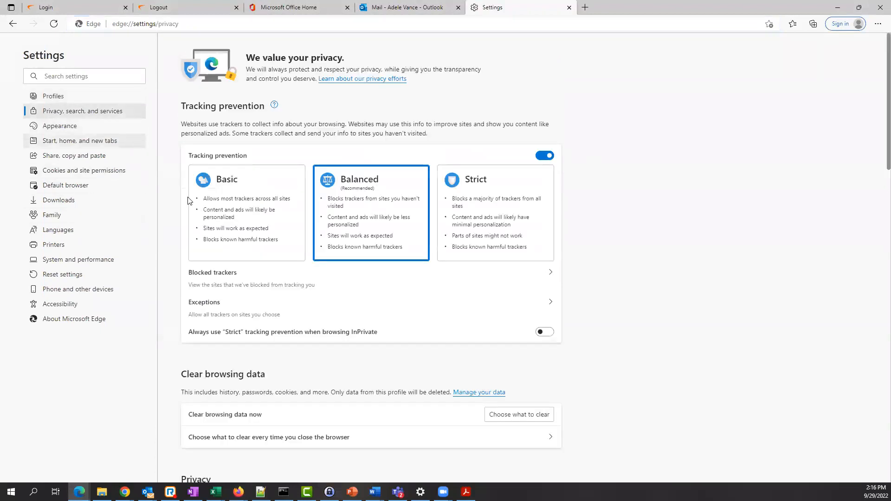
{"action": "scroll", "coordinate": [404, 324], "scroll_direction": "down", "scroll_amount": 1}
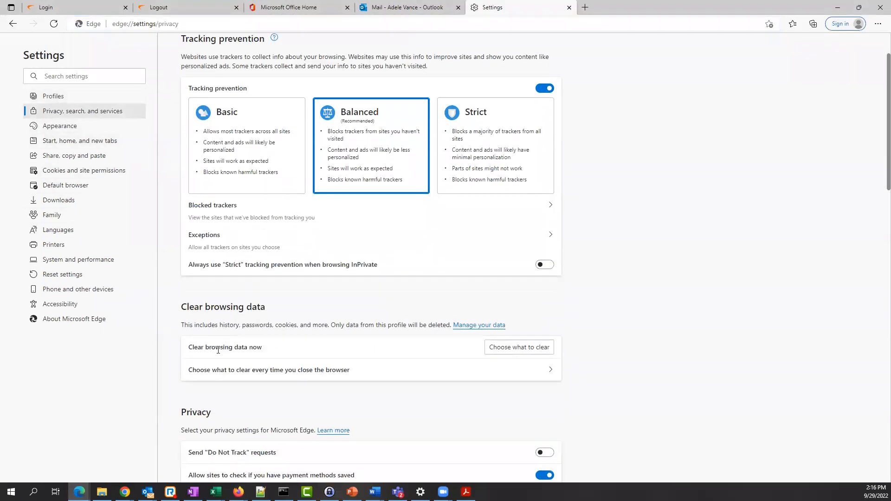
{"action": "left_click", "coordinate": [502, 348]}
{"action": "scroll", "coordinate": [436, 292], "scroll_direction": "down", "scroll_amount": 4}
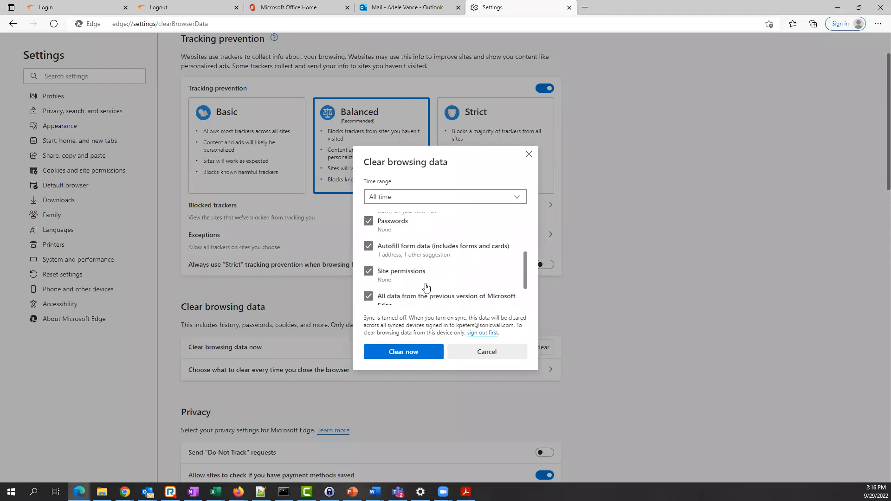
{"action": "left_click", "coordinate": [404, 352]}
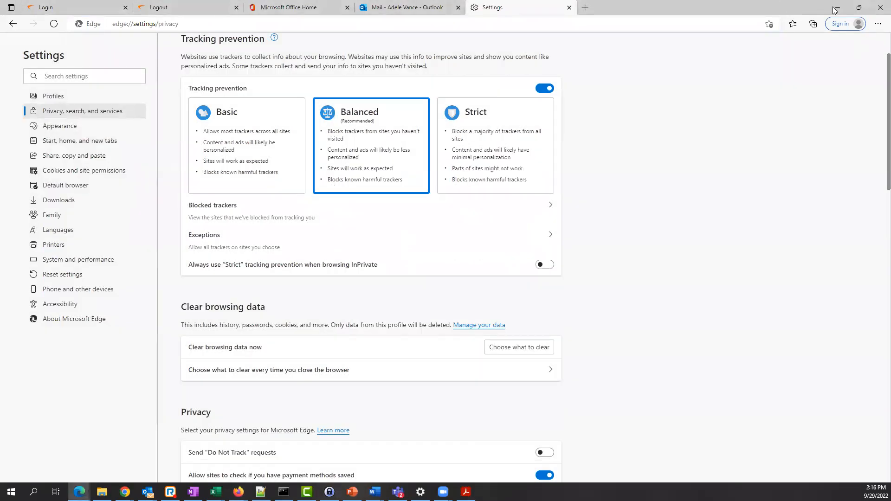
{"action": "left_click", "coordinate": [837, 7]}
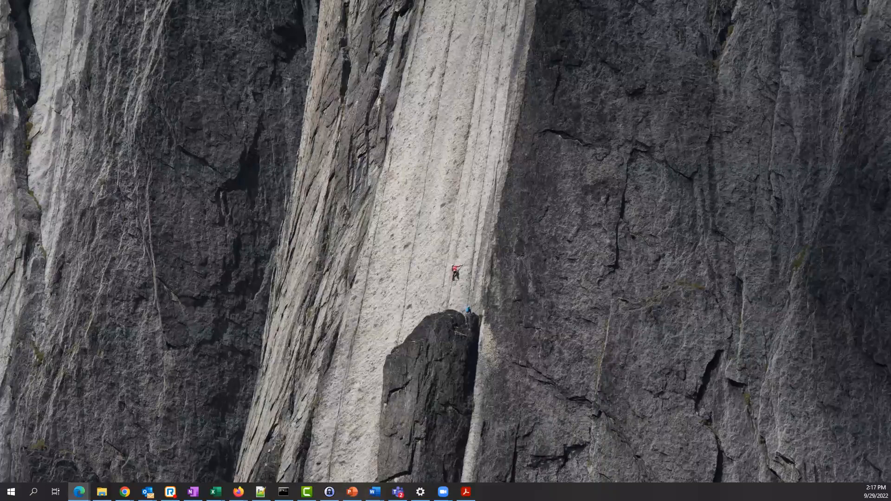
- In Okta Admin Console, open the MySonicwall application's Assignments showing its single assigned user
{"action": "key", "text": "alt+Tab"}
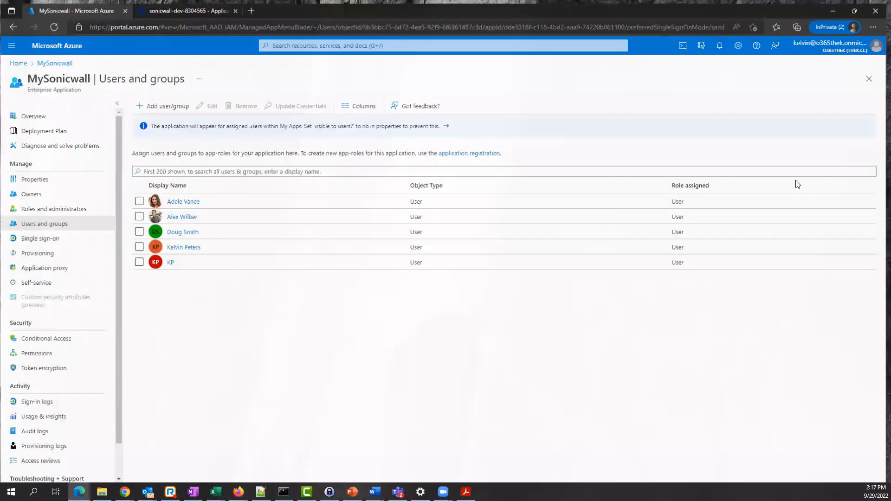
{"action": "left_click", "coordinate": [189, 10]}
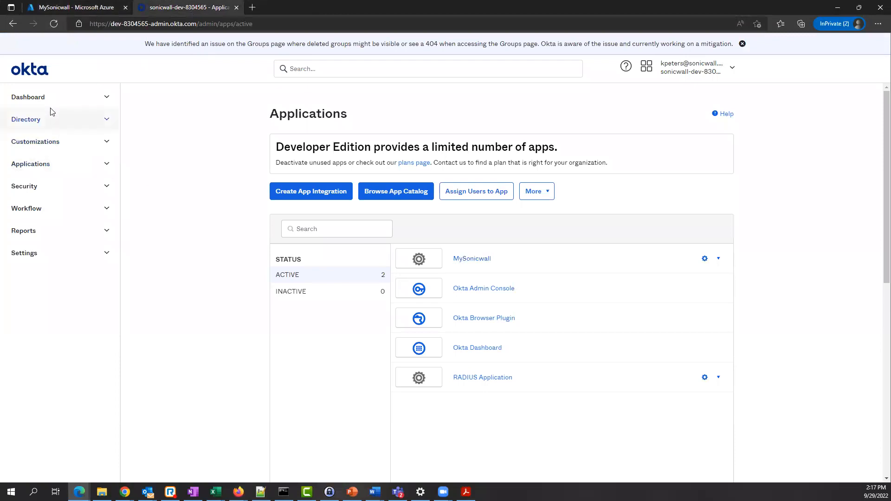
{"action": "left_click", "coordinate": [56, 164]}
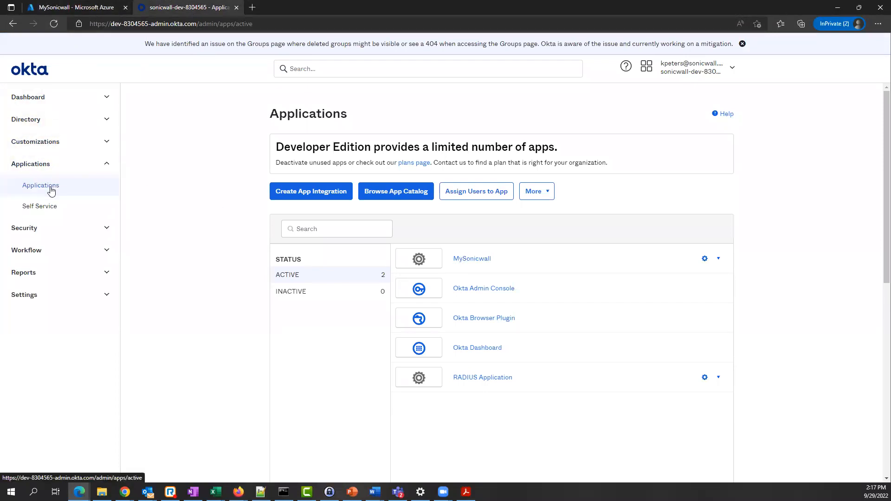
{"action": "left_click", "coordinate": [464, 262]}
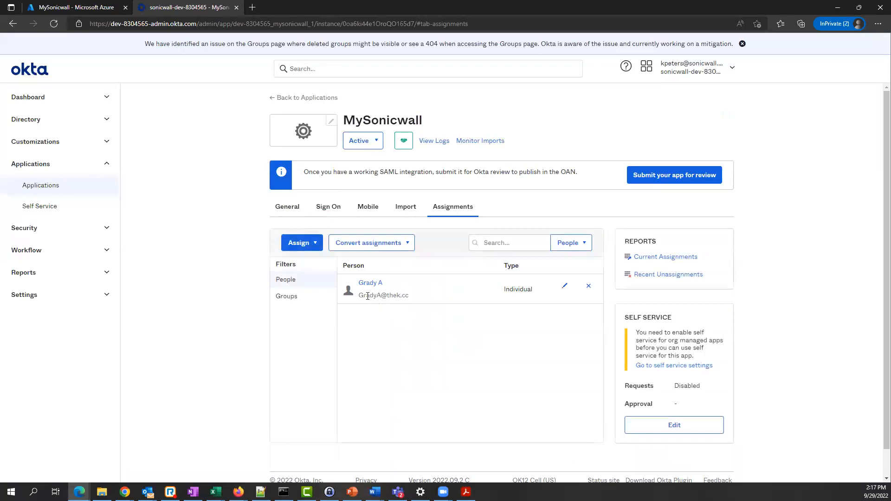
- Reopen the MySonicwall application from Okta's Applications list and view its General tab
{"action": "left_click", "coordinate": [48, 185]}
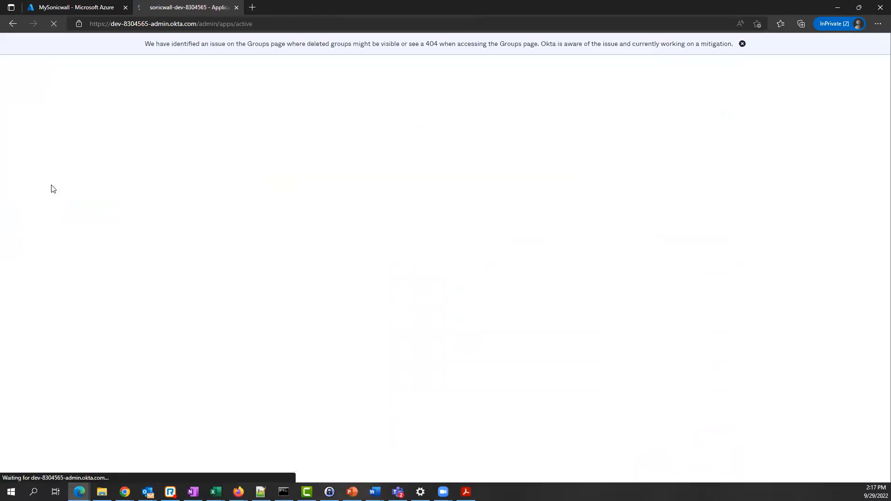
{"action": "left_click", "coordinate": [457, 263]}
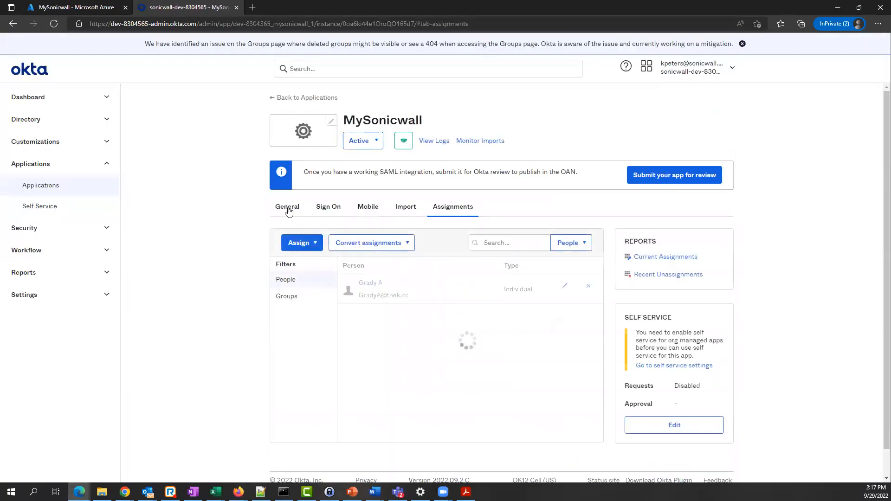
{"action": "left_click", "coordinate": [287, 206]}
{"action": "scroll", "coordinate": [510, 324], "scroll_direction": "down", "scroll_amount": 6}
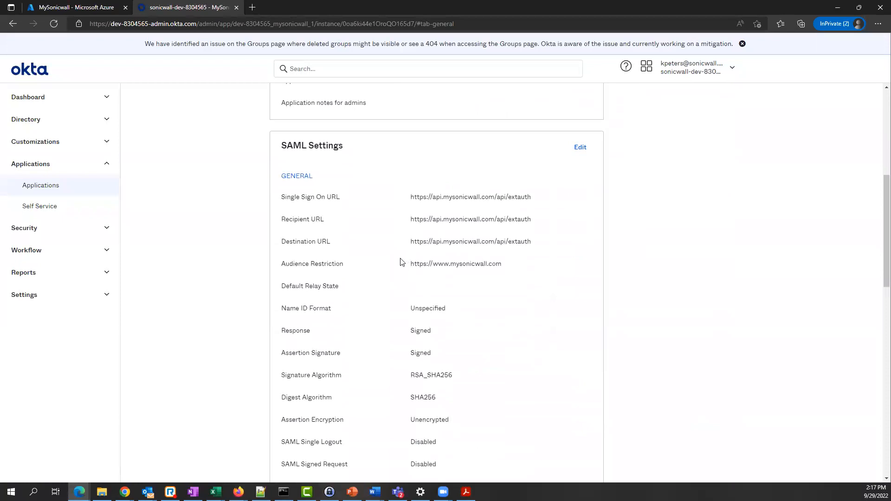
{"action": "left_click_drag", "start_coordinate": [286, 197], "coordinate": [318, 244]}
{"action": "left_click_drag", "start_coordinate": [289, 264], "coordinate": [340, 264]}
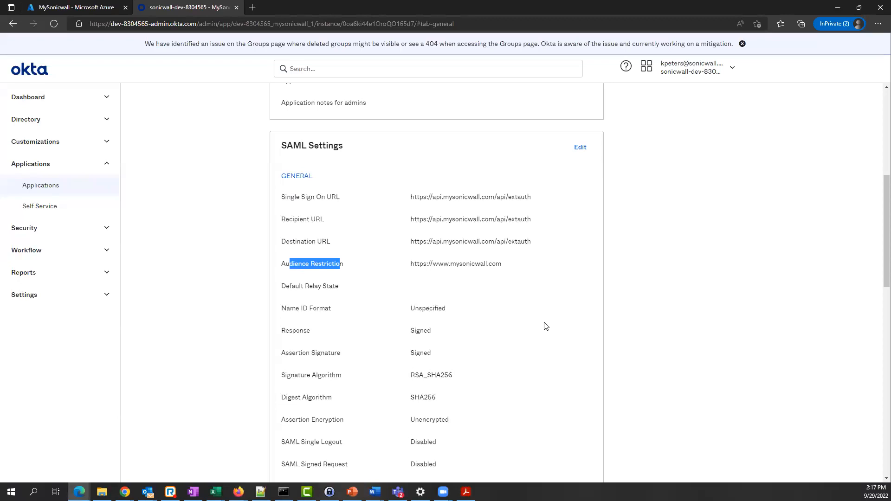
{"action": "scroll", "coordinate": [493, 327], "scroll_direction": "down", "scroll_amount": 5}
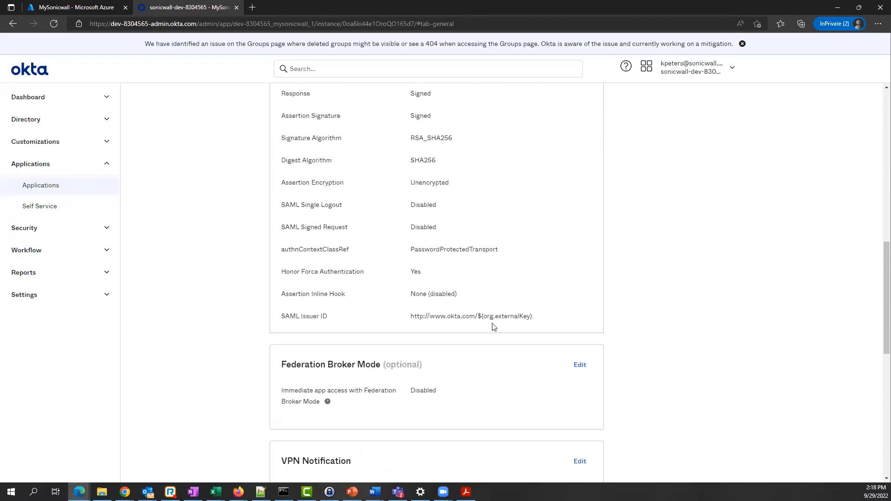
{"action": "scroll", "coordinate": [492, 326], "scroll_direction": "up", "scroll_amount": 10}
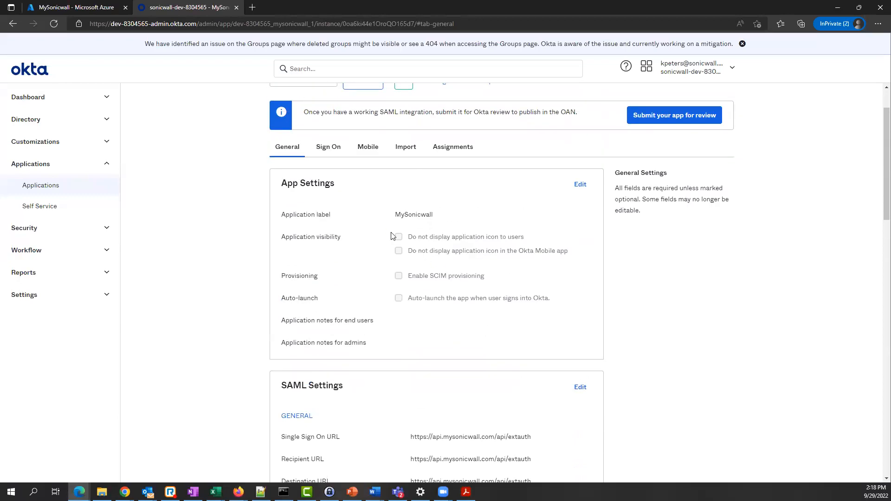
- Show the MySonicwall app's Assignments tab in Okta with its one assigned user
{"action": "left_click", "coordinate": [440, 150]}
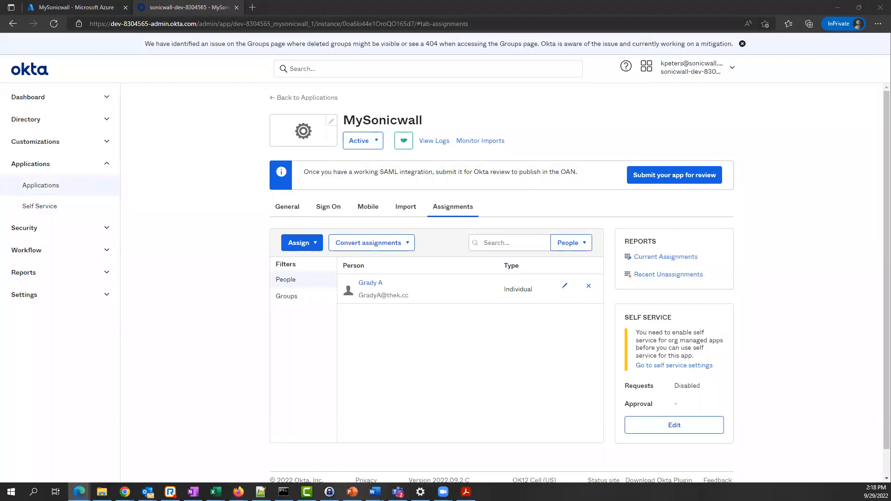
- Go to mysonicwall.com, enter the account username, and continue to the identity provider
{"action": "left_click", "coordinate": [245, 54]}
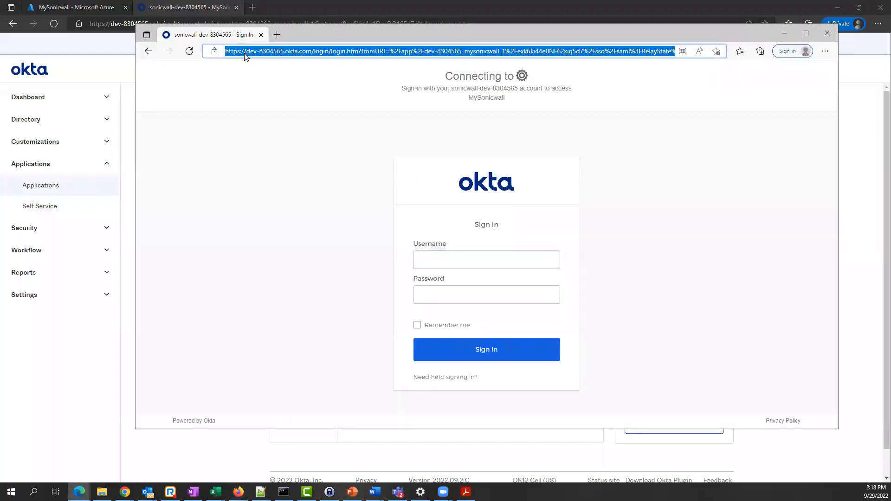
{"action": "type", "text": "mys"}
{"action": "key", "text": "Return"}
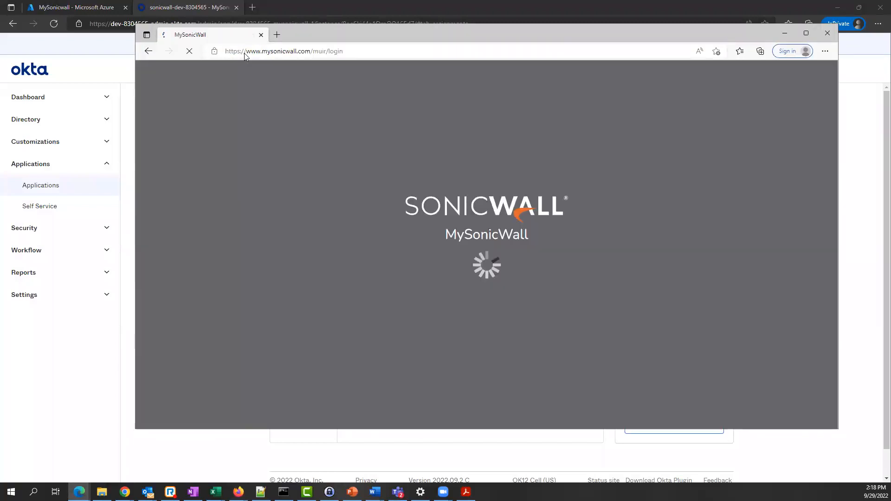
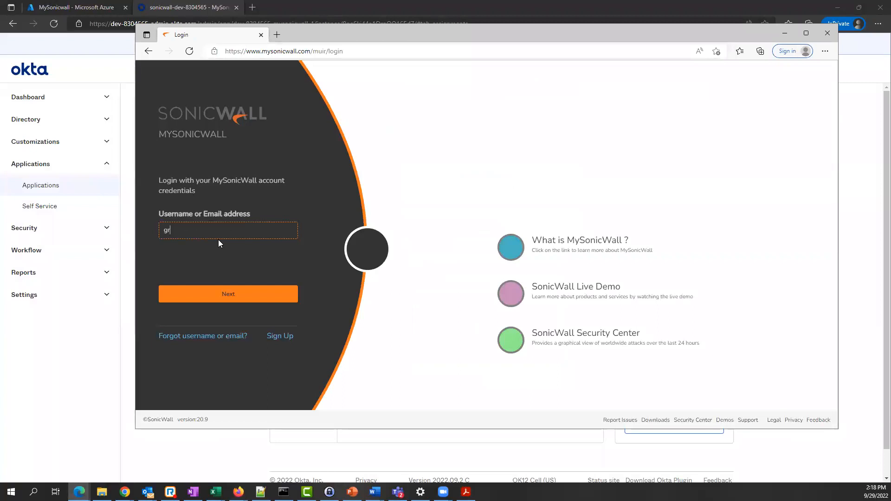
{"action": "left_click", "coordinate": [235, 294]}
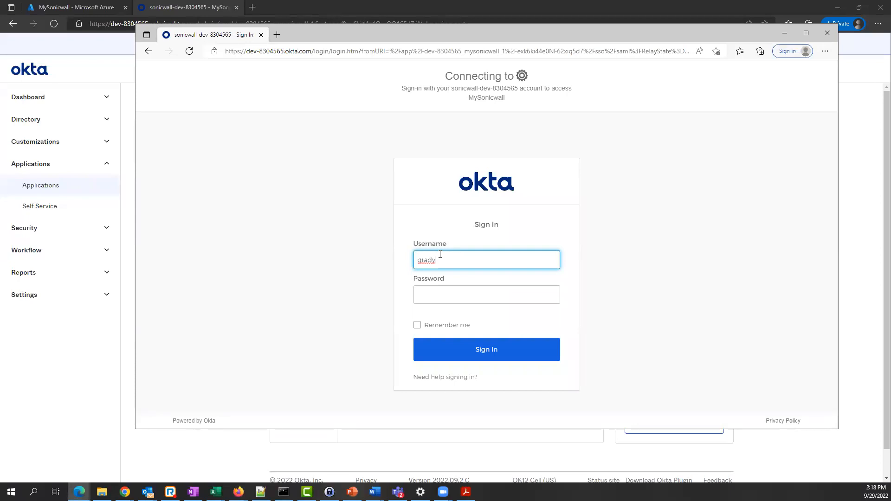
- Sign in to Okta with the username and the password pasted from the password manager
{"action": "key", "text": "Tab"}
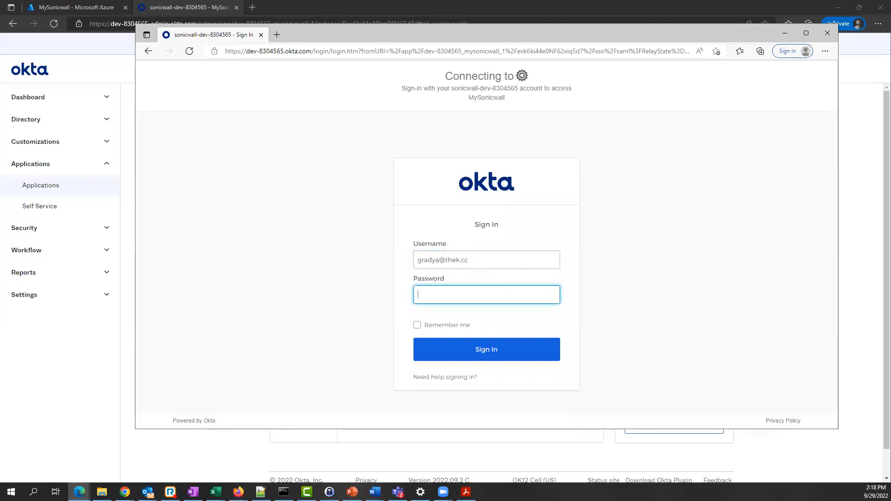
{"action": "key", "text": "alt+Tab"}
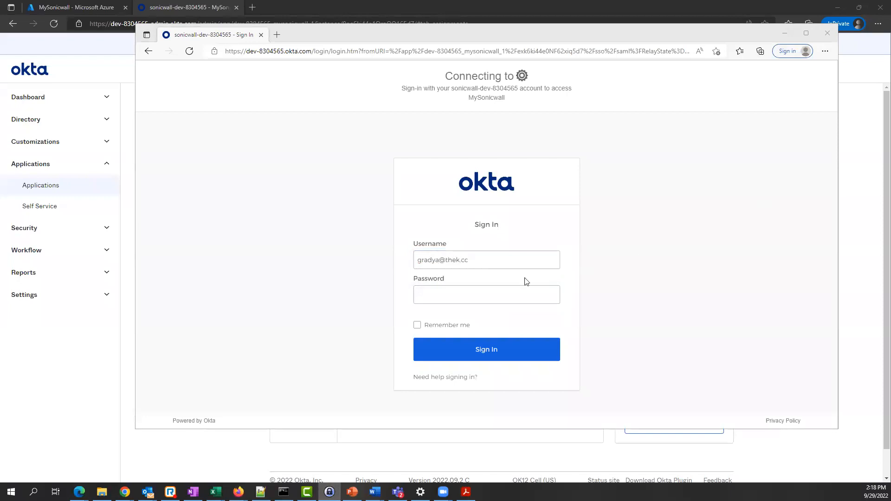
{"action": "left_click", "coordinate": [465, 297]}
{"action": "key", "text": "ctrl+v"}
{"action": "left_click", "coordinate": [478, 348]}
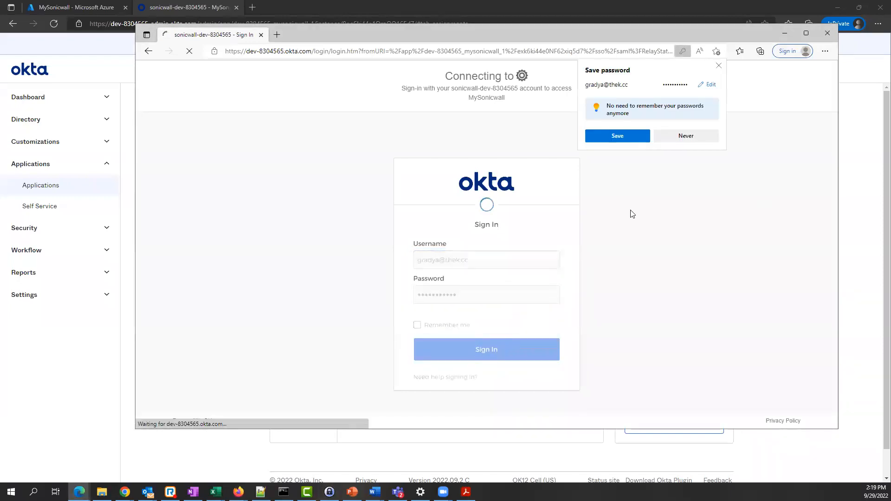
- Decline saving the password, approve with an Okta Verify push, and maximize the window
{"action": "left_click", "coordinate": [697, 137]}
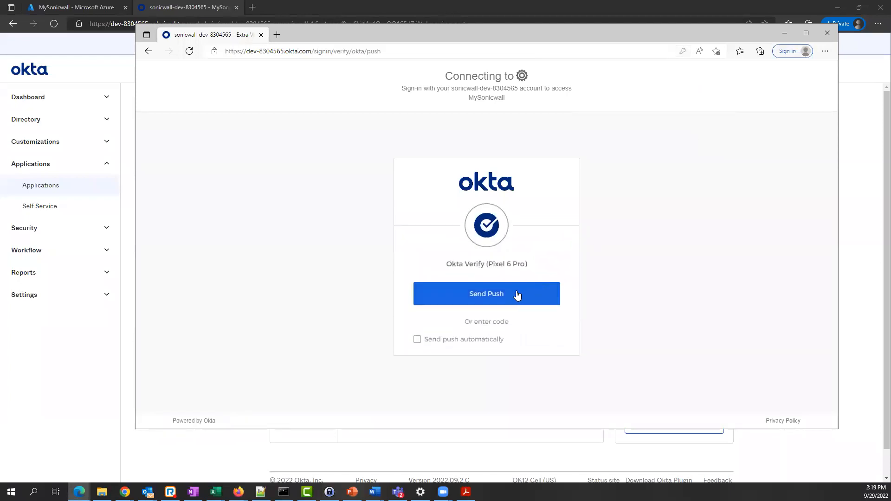
{"action": "left_click", "coordinate": [516, 294]}
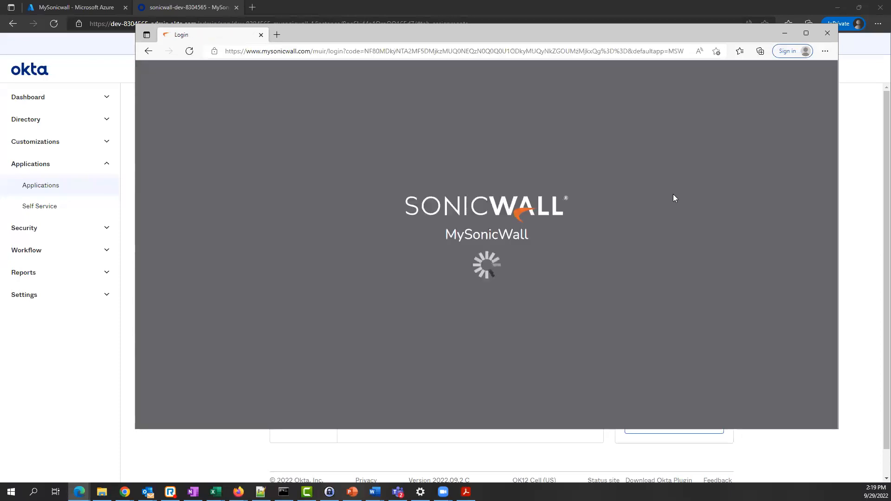
{"action": "left_click", "coordinate": [806, 33]}
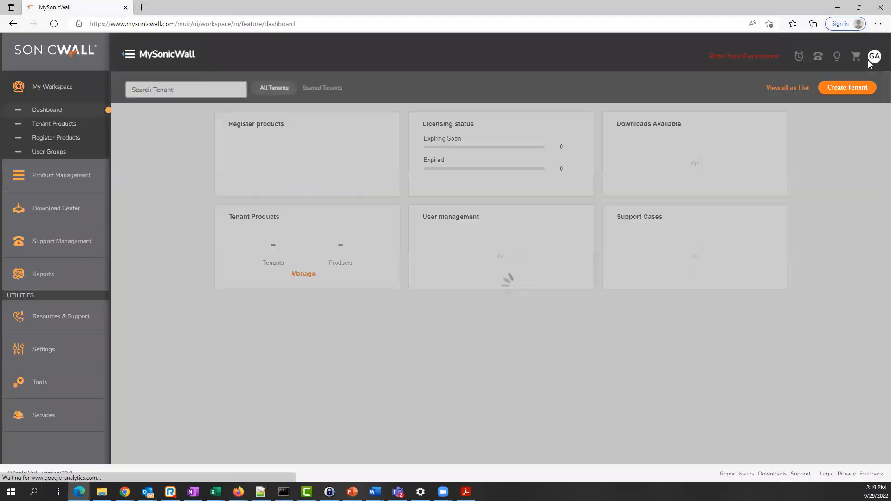
- Open the account profile and review the external identity provider's Okta SSO URL and x509 certificate
{"action": "left_click", "coordinate": [872, 64]}
{"action": "left_click", "coordinate": [829, 69]}
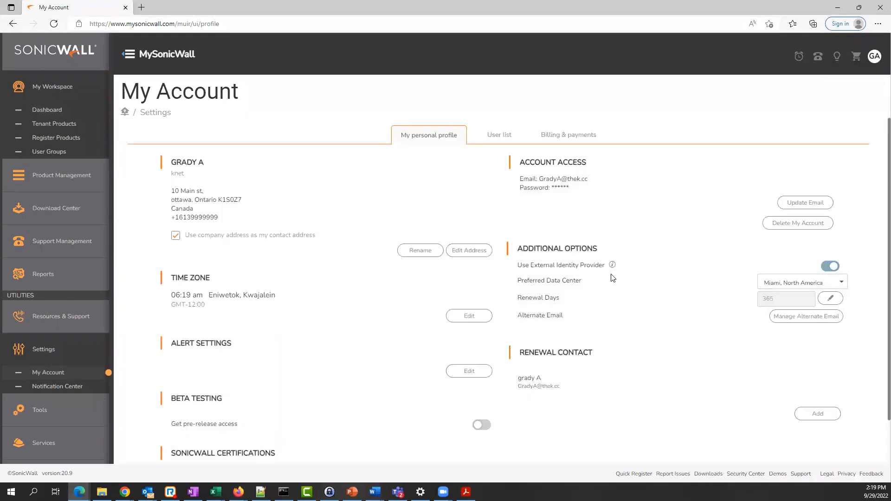
{"action": "left_click", "coordinate": [613, 265]}
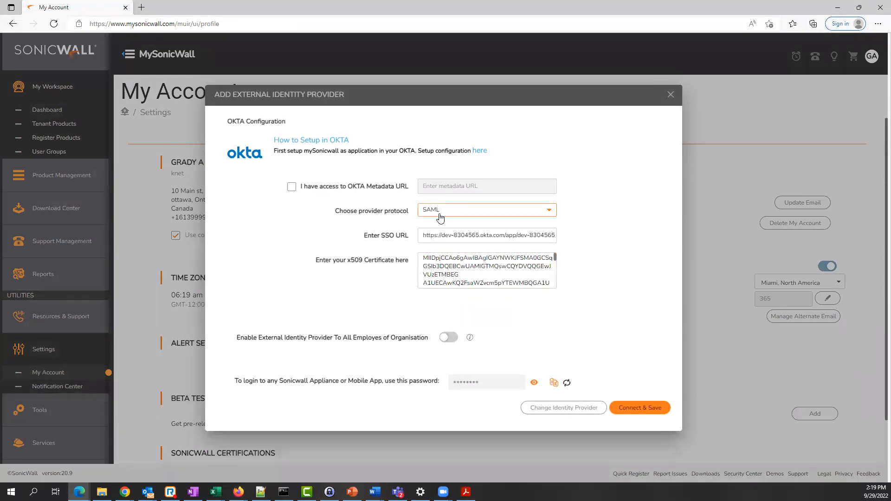
{"action": "left_click_drag", "start_coordinate": [374, 235], "coordinate": [419, 236]}
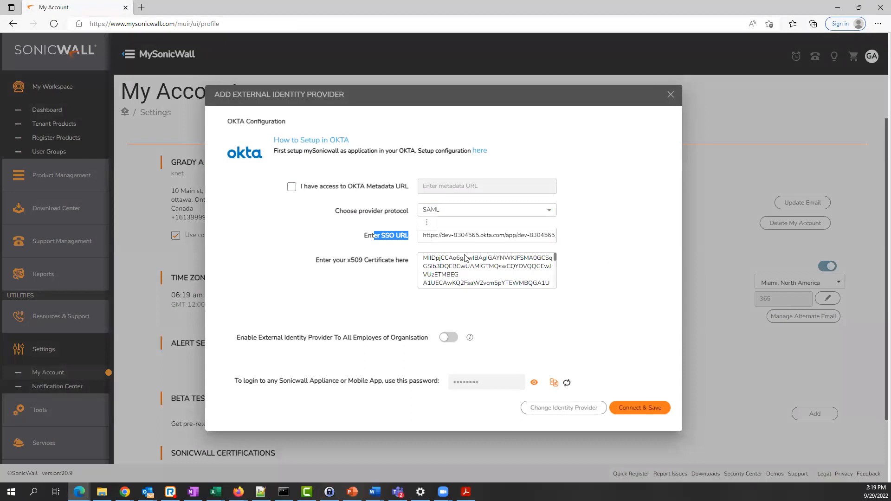
{"action": "left_click", "coordinate": [448, 275]}
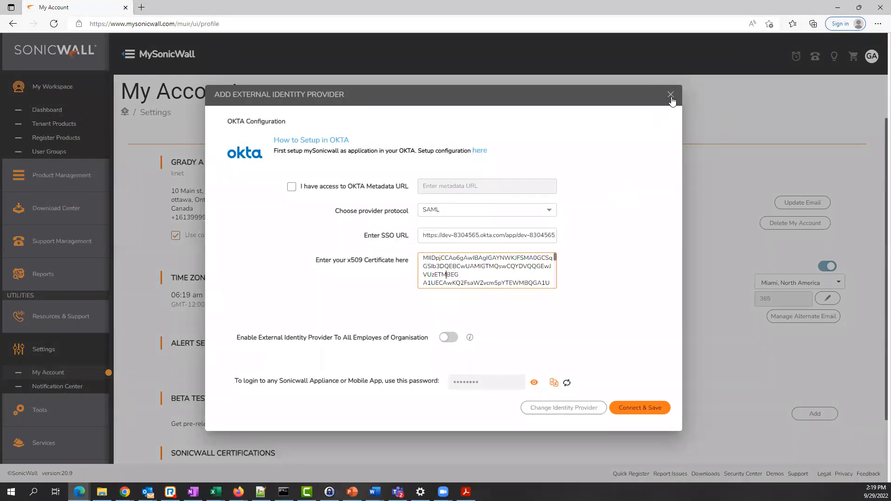
{"action": "left_click", "coordinate": [837, 7]}
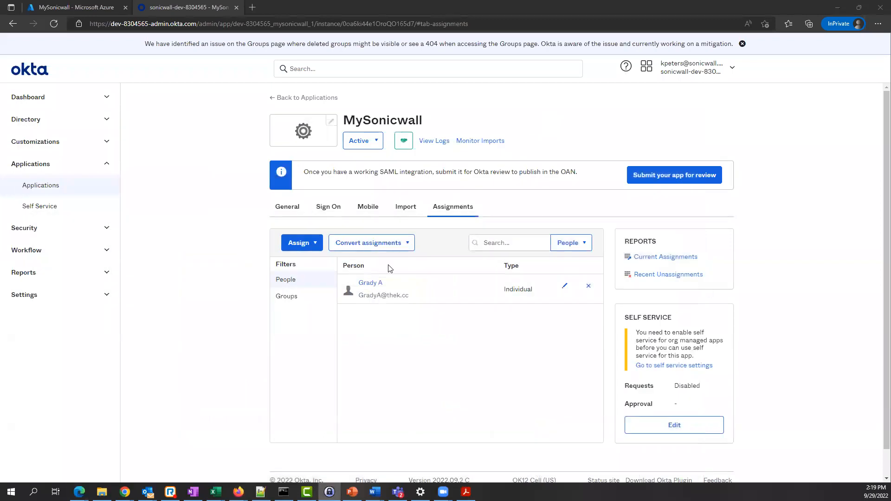
- Open the MySonicwall app's SAML 2.0 setup instructions from its Sign On settings
{"action": "left_click", "coordinate": [288, 207]}
{"action": "scroll", "coordinate": [664, 275], "scroll_direction": "down", "scroll_amount": 7}
{"action": "scroll", "coordinate": [509, 249], "scroll_direction": "up", "scroll_amount": 7}
{"action": "left_click", "coordinate": [328, 207]}
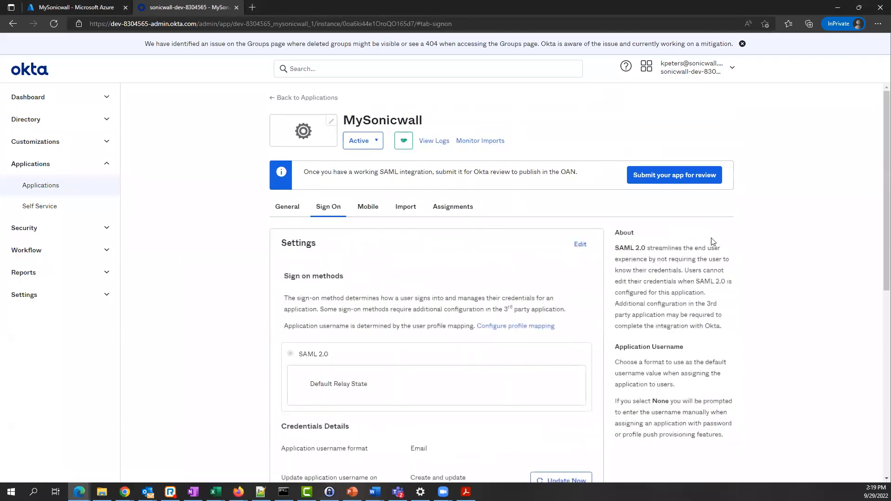
{"action": "scroll", "coordinate": [729, 251], "scroll_direction": "down", "scroll_amount": 6}
{"action": "left_click", "coordinate": [667, 321]}
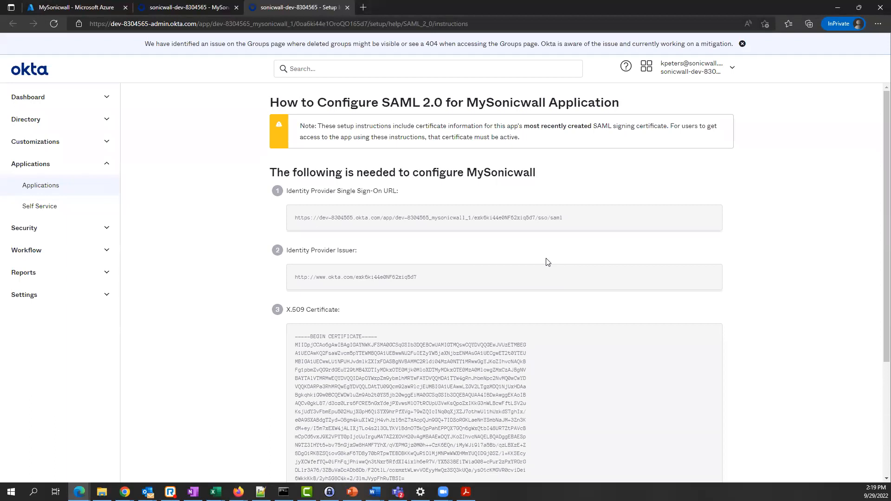
- Highlight the Identity Provider Single Sign-On URL and Issuer URL, then minimize the browser
{"action": "scroll", "coordinate": [523, 260], "scroll_direction": "down", "scroll_amount": 5}
{"action": "scroll", "coordinate": [524, 258], "scroll_direction": "up", "scroll_amount": 2}
{"action": "scroll", "coordinate": [525, 256], "scroll_direction": "up", "scroll_amount": 3}
{"action": "scroll", "coordinate": [525, 256], "scroll_direction": "down", "scroll_amount": 4}
{"action": "scroll", "coordinate": [525, 256], "scroll_direction": "up", "scroll_amount": 1}
{"action": "scroll", "coordinate": [526, 257], "scroll_direction": "up", "scroll_amount": 3}
{"action": "left_click_drag", "start_coordinate": [344, 218], "coordinate": [590, 220]}
{"action": "left_click", "coordinate": [540, 234]}
{"action": "left_click_drag", "start_coordinate": [297, 218], "coordinate": [563, 218]}
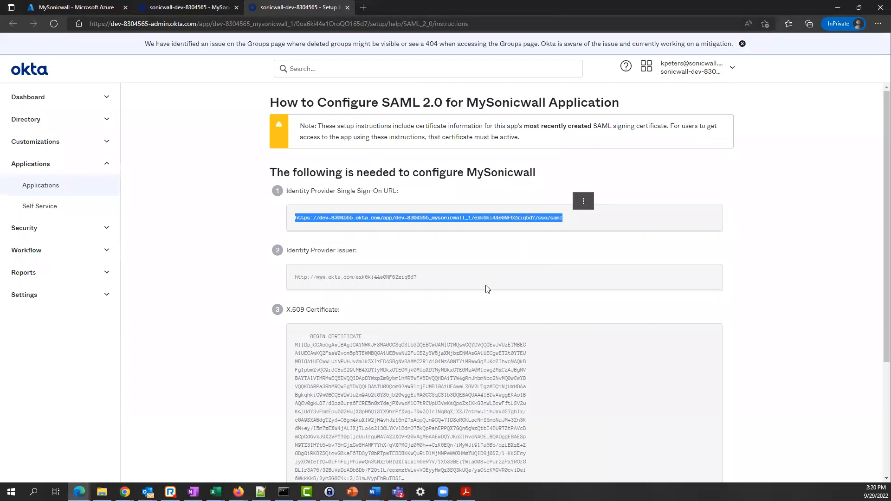
{"action": "scroll", "coordinate": [379, 310], "scroll_direction": "down", "scroll_amount": 1}
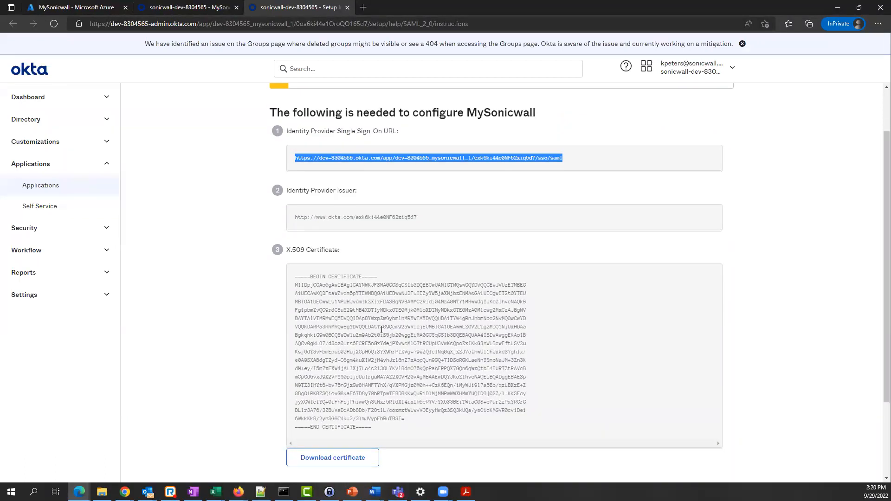
{"action": "left_click_drag", "start_coordinate": [296, 218], "coordinate": [416, 219]}
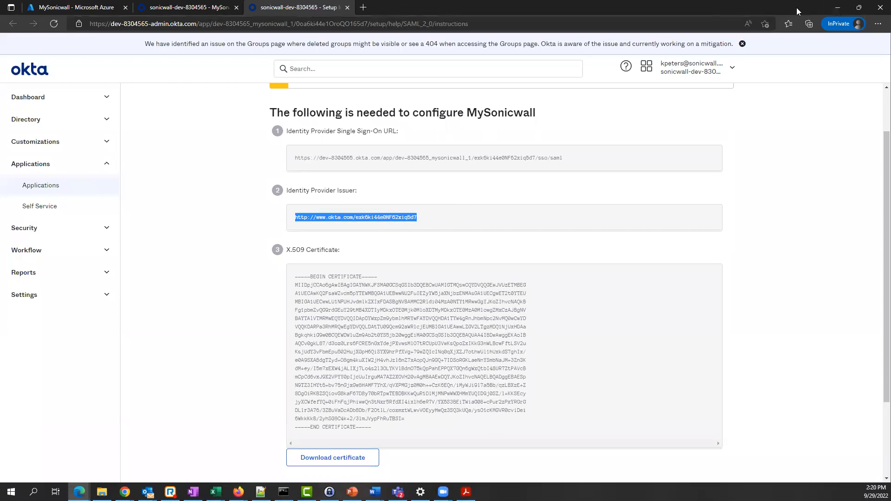
{"action": "left_click", "coordinate": [836, 11]}
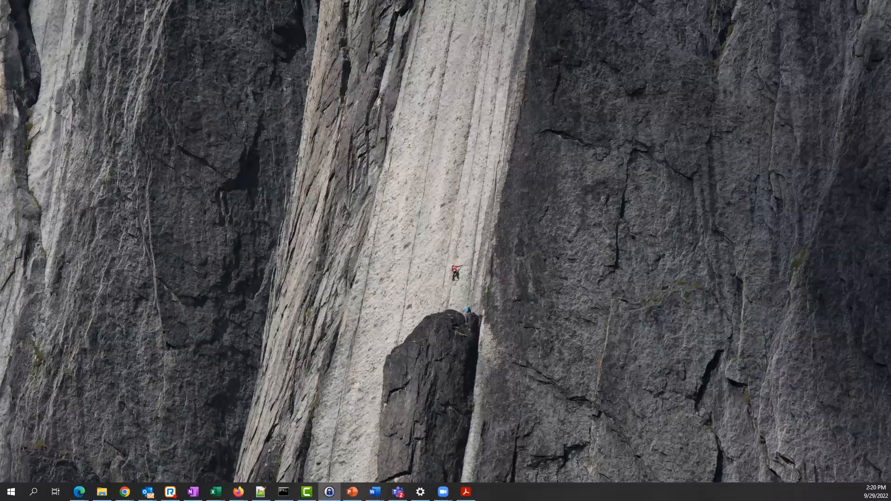
- Bring back the MySonicWall window and close the identity provider settings dialog
{"action": "key", "text": "alt+Tab"}
{"action": "left_click", "coordinate": [672, 96]}
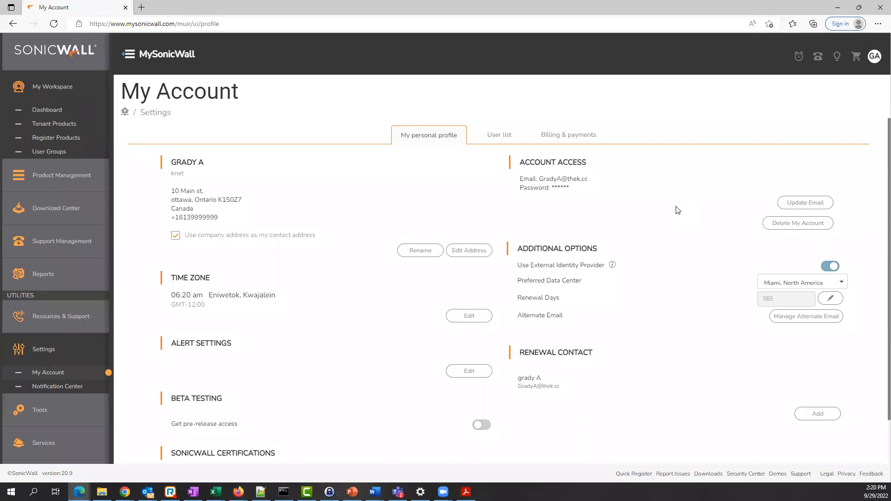
- Load the mysonicwall.com login page in a new tab and focus the Username field
{"action": "left_click", "coordinate": [141, 7]}
{"action": "type", "text": "msy"}
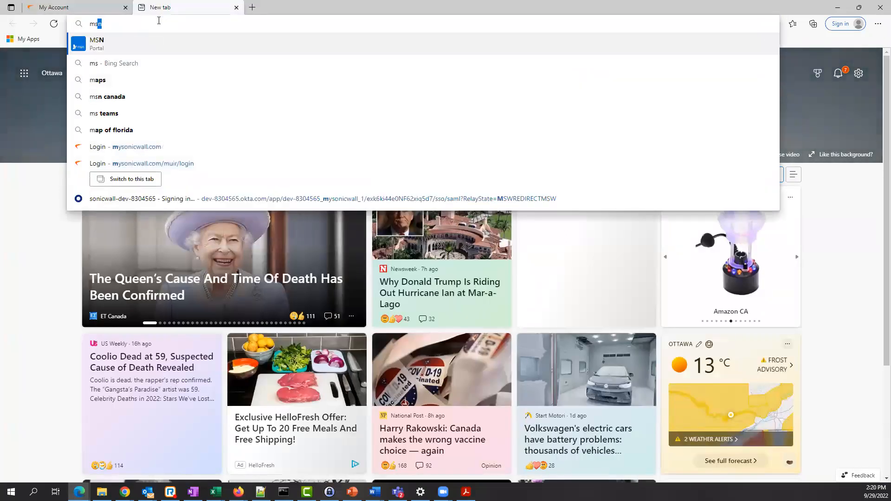
{"action": "key", "text": "BackSpace"}
{"action": "key", "text": "BackSpace"}
{"action": "type", "text": "ysonicwall.com"}
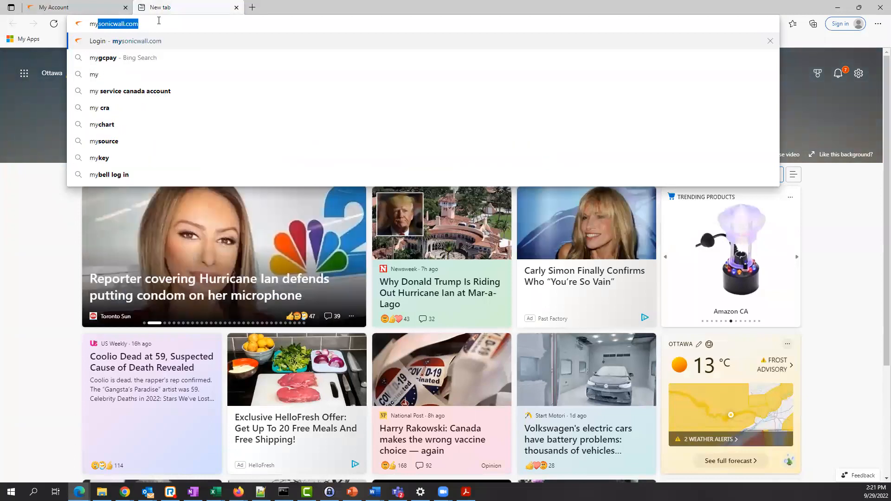
{"action": "key", "text": "Return"}
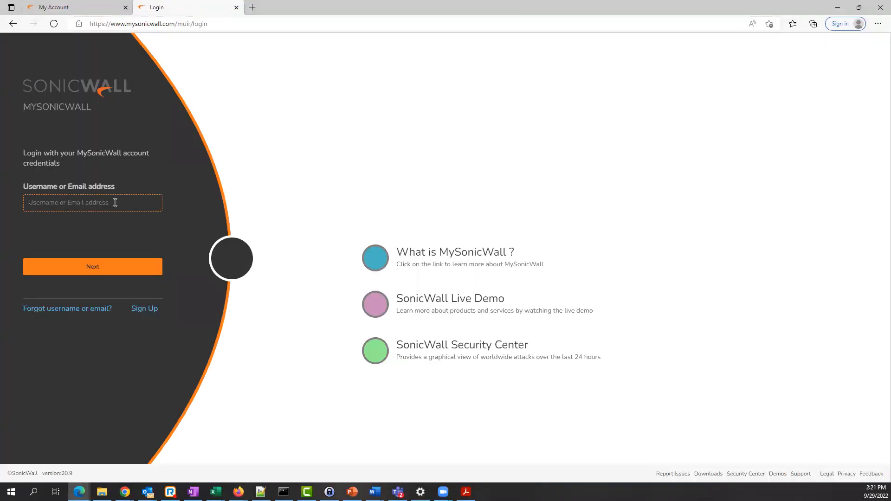
{"action": "left_click", "coordinate": [114, 203]}
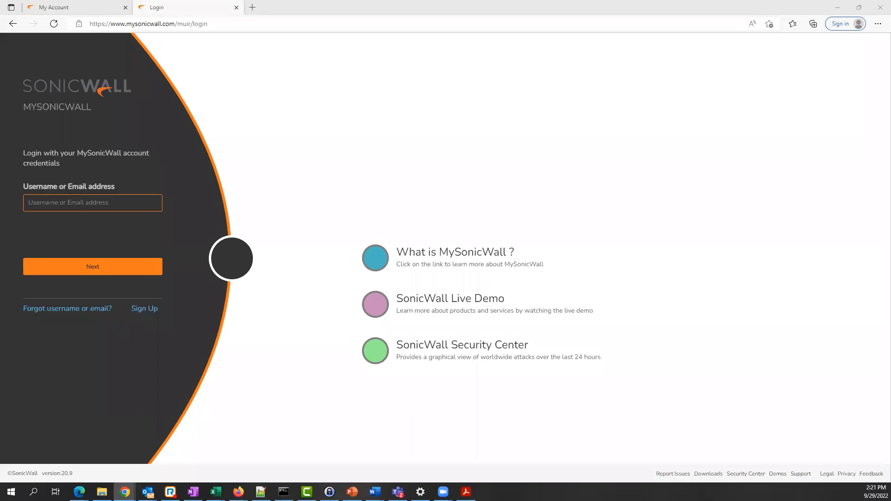
- Replace the prefilled username with the Azure user's email address and continue to Microsoft sign-in
{"action": "left_click_drag", "start_coordinate": [890, 27], "coordinate": [644, 27]}
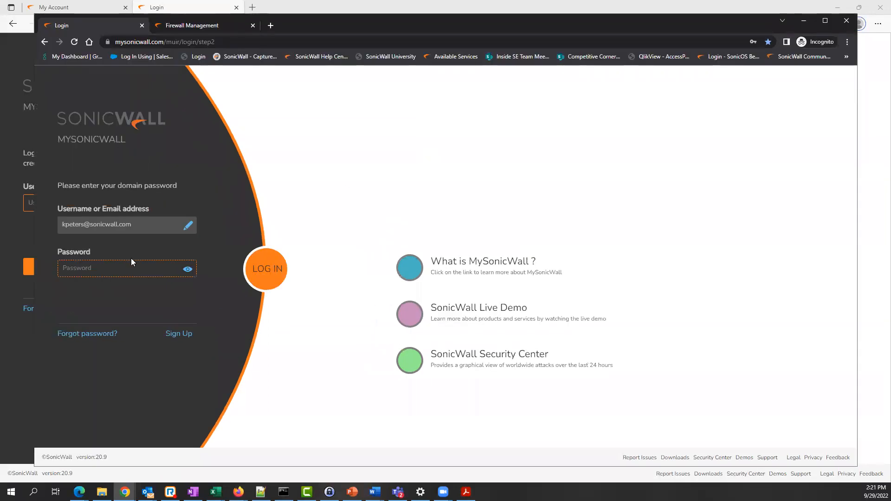
{"action": "left_click_drag", "start_coordinate": [63, 225], "coordinate": [131, 236]}
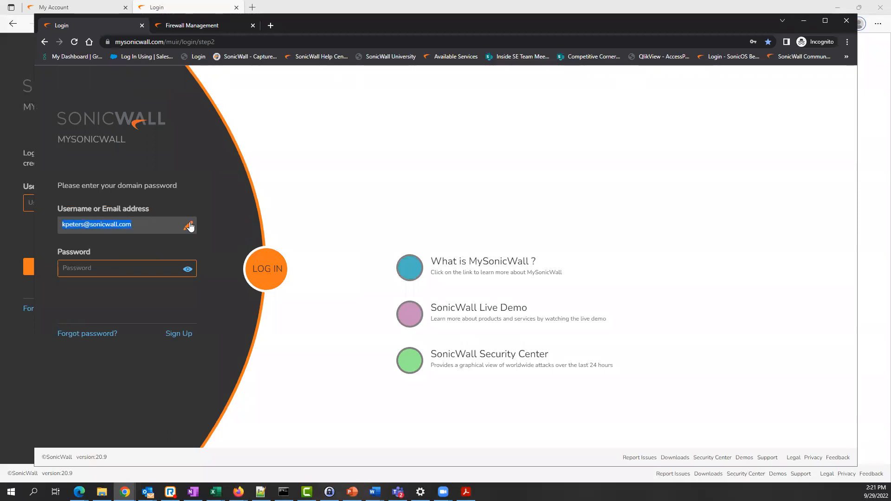
{"action": "left_click", "coordinate": [107, 240]}
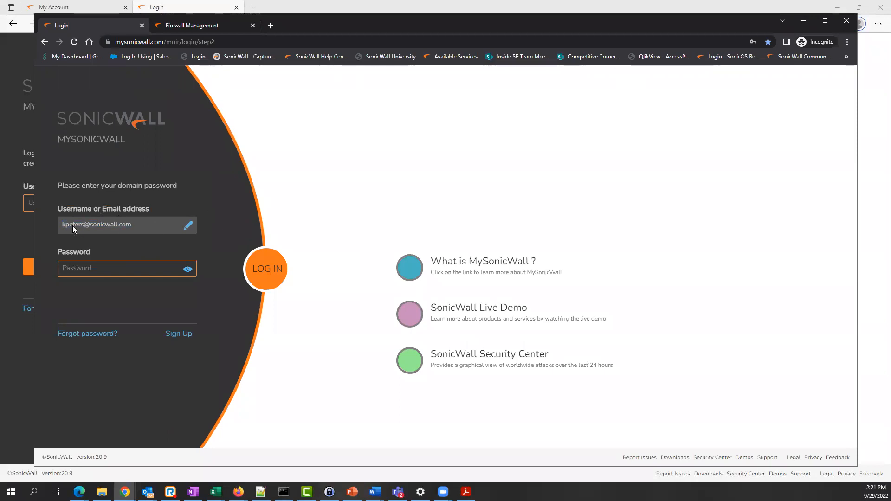
{"action": "left_click", "coordinate": [186, 225]}
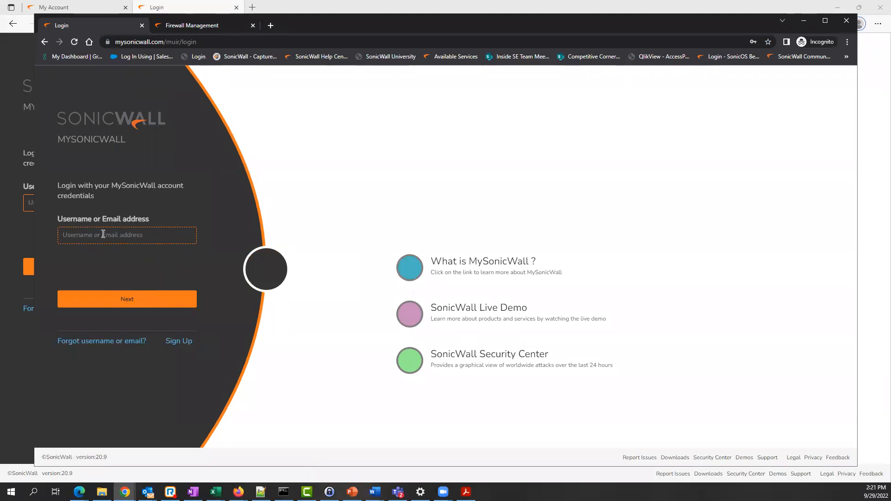
{"action": "left_click", "coordinate": [45, 42]}
{"action": "left_click", "coordinate": [128, 299]}
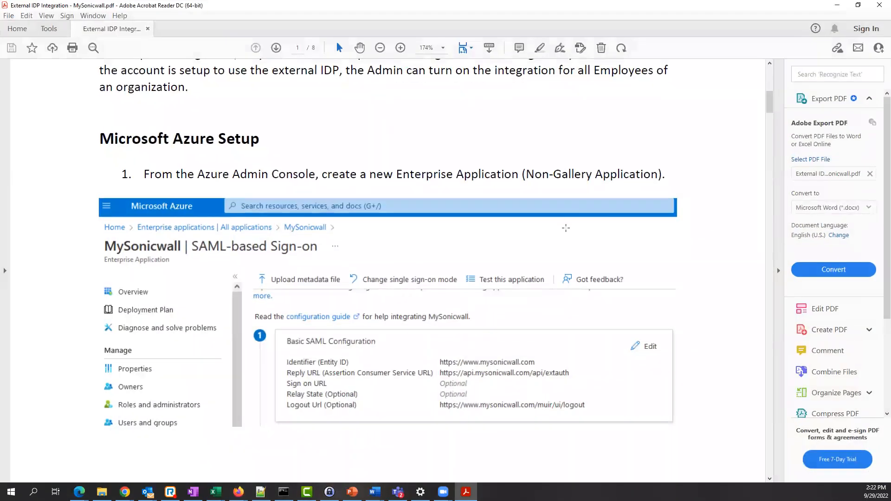
{"action": "scroll", "coordinate": [567, 232], "scroll_direction": "down", "scroll_amount": 3}
{"action": "scroll", "coordinate": [567, 232], "scroll_direction": "down", "scroll_amount": 10}
{"action": "scroll", "coordinate": [564, 229], "scroll_direction": "down", "scroll_amount": 10}
{"action": "scroll", "coordinate": [565, 232], "scroll_direction": "down", "scroll_amount": 8}
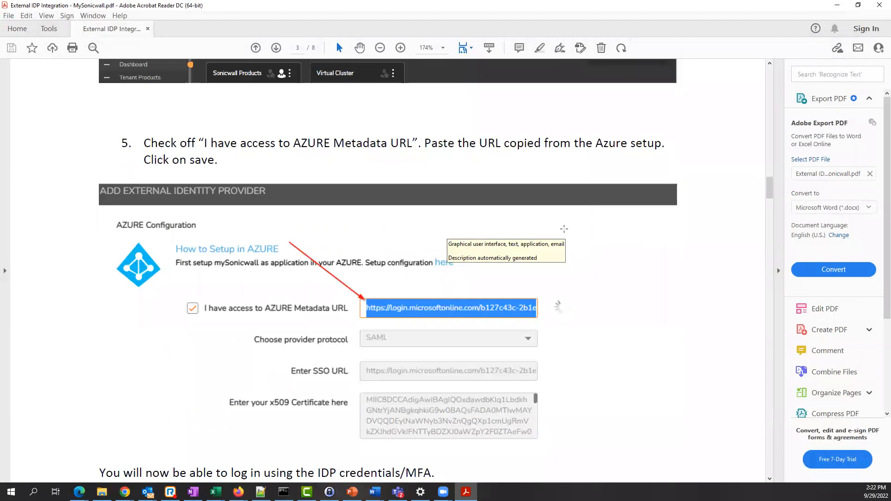
{"action": "scroll", "coordinate": [563, 229], "scroll_direction": "down", "scroll_amount": 2}
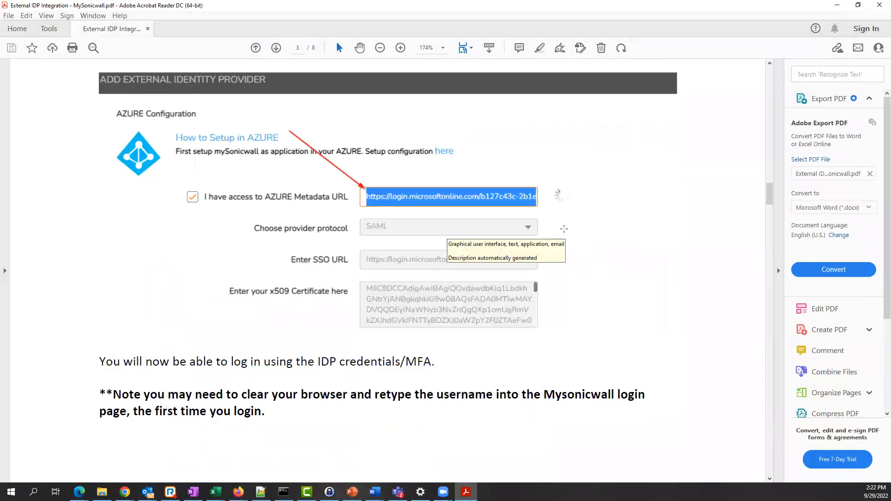
{"action": "scroll", "coordinate": [563, 228], "scroll_direction": "down", "scroll_amount": 2}
{"action": "scroll", "coordinate": [563, 229], "scroll_direction": "down", "scroll_amount": 1}
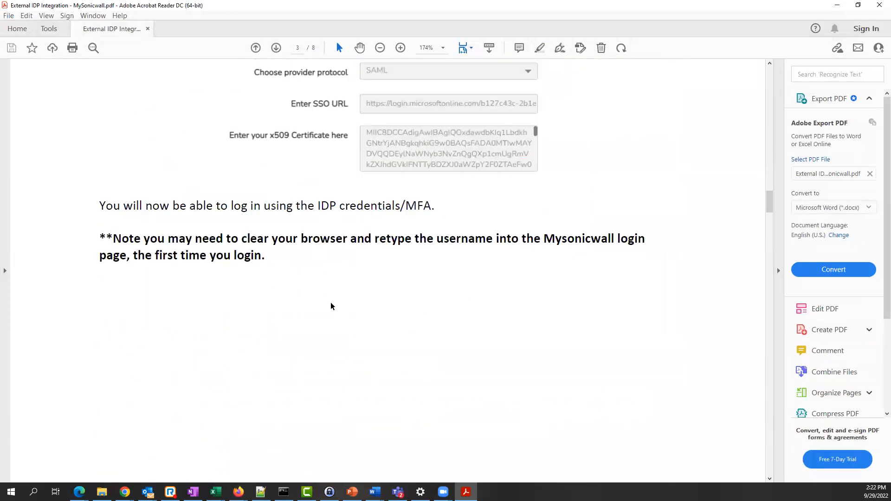
{"action": "left_click_drag", "start_coordinate": [113, 238], "coordinate": [429, 272]}
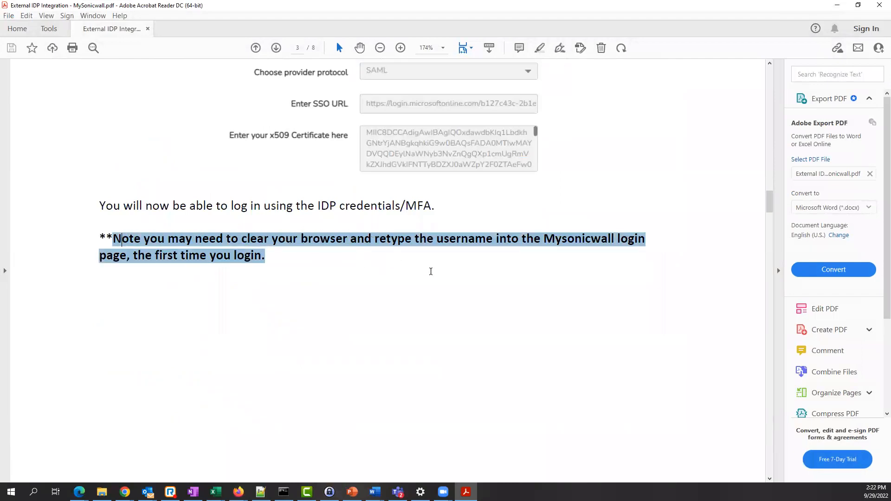
{"action": "scroll", "coordinate": [588, 308], "scroll_direction": "down", "scroll_amount": 2}
{"action": "scroll", "coordinate": [589, 308], "scroll_direction": "down", "scroll_amount": 10}
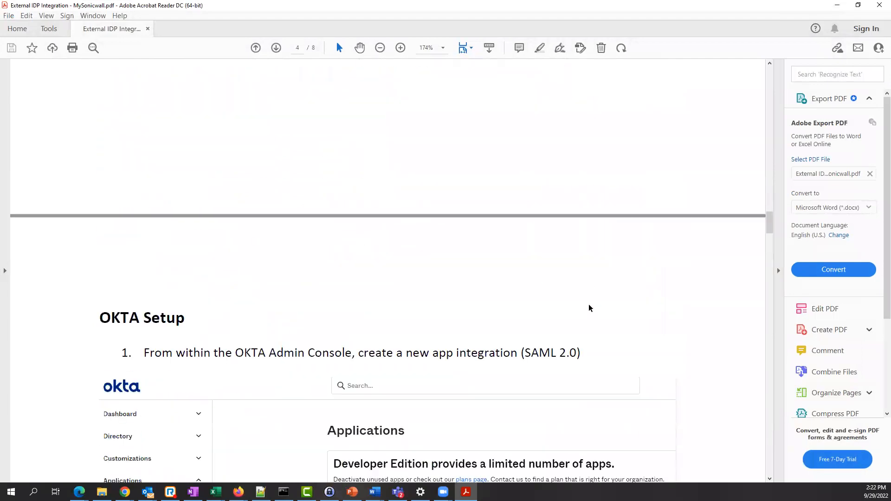
{"action": "scroll", "coordinate": [588, 308], "scroll_direction": "down", "scroll_amount": 8}
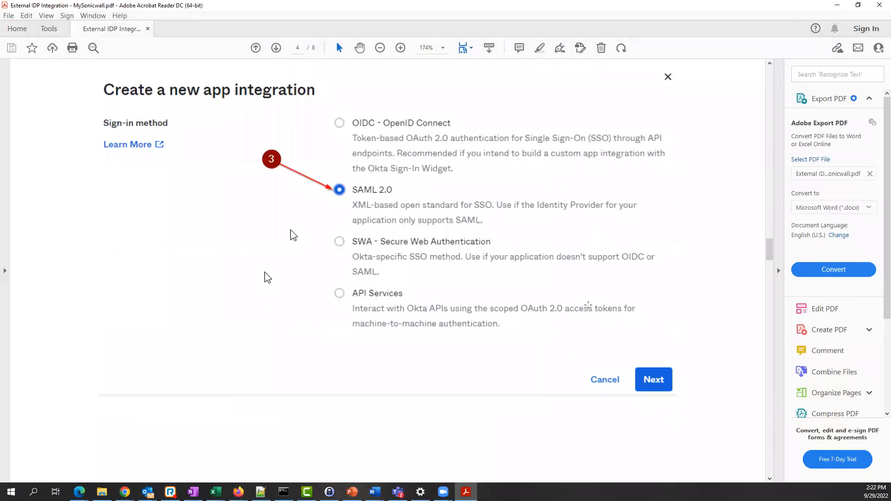
{"action": "scroll", "coordinate": [606, 297], "scroll_direction": "down", "scroll_amount": 7}
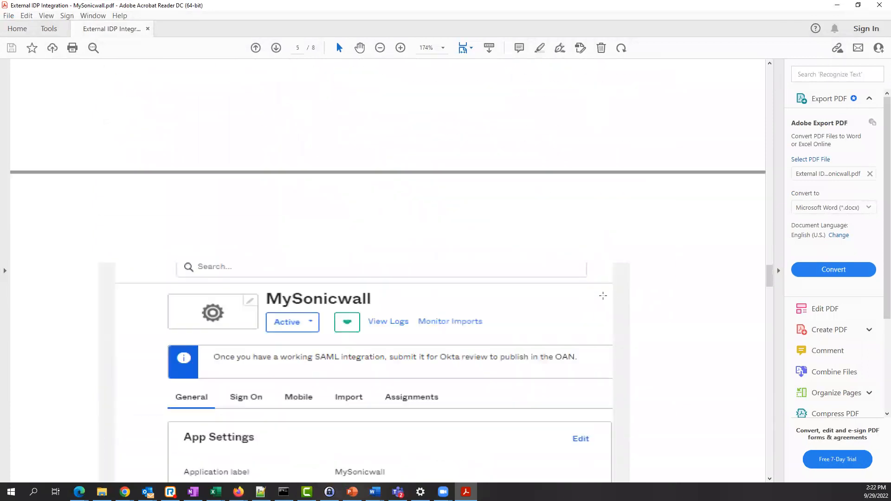
{"action": "scroll", "coordinate": [631, 296], "scroll_direction": "down", "scroll_amount": 4}
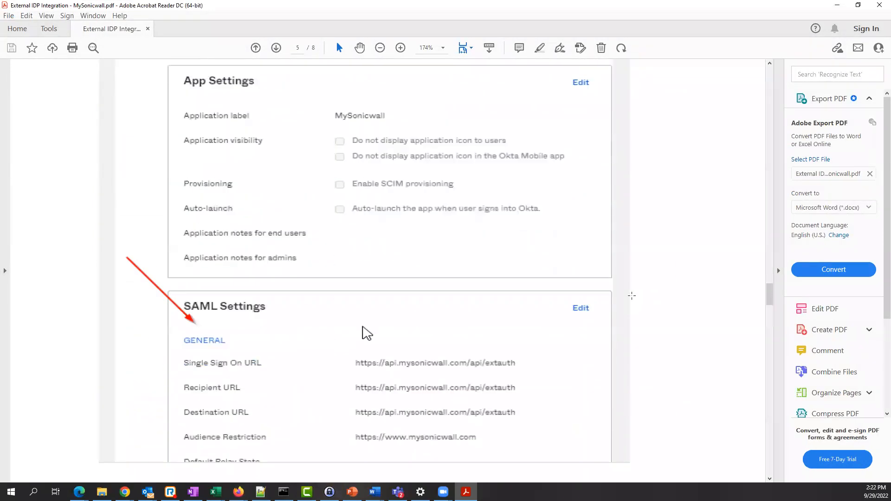
{"action": "scroll", "coordinate": [631, 296], "scroll_direction": "down", "scroll_amount": 5}
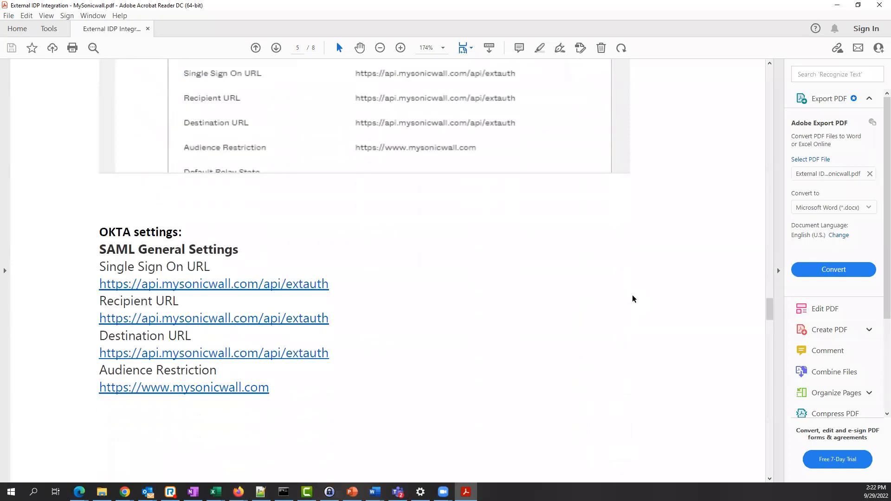
{"action": "scroll", "coordinate": [632, 297], "scroll_direction": "up", "scroll_amount": 15}
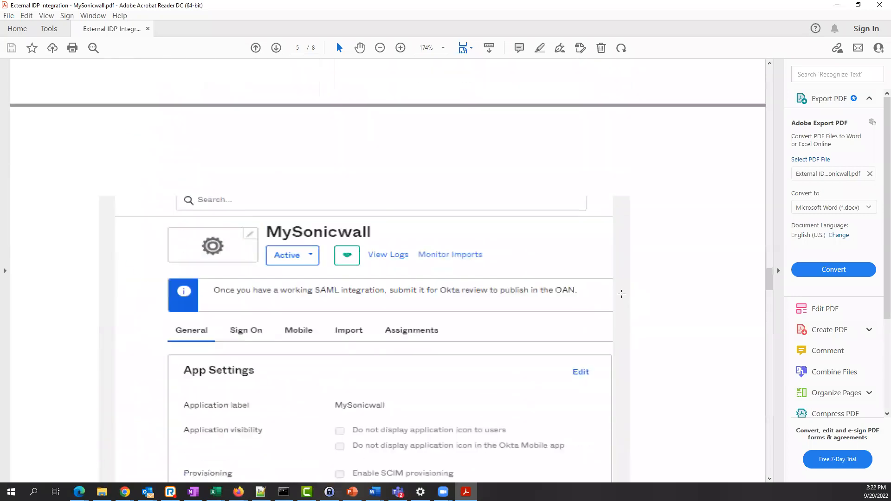
{"action": "scroll", "coordinate": [622, 297], "scroll_direction": "up", "scroll_amount": 1}
{"action": "scroll", "coordinate": [775, 175], "scroll_direction": "up", "scroll_amount": 7}
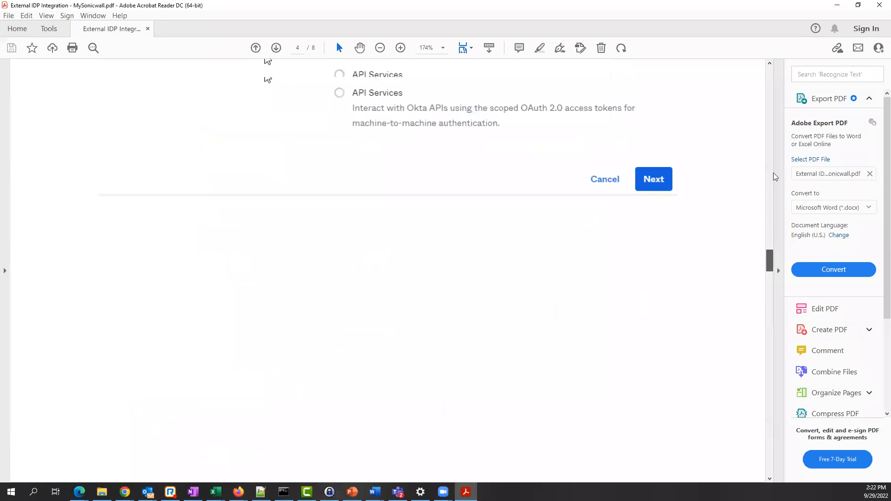
{"action": "scroll", "coordinate": [775, 85], "scroll_direction": "up", "scroll_amount": 15}
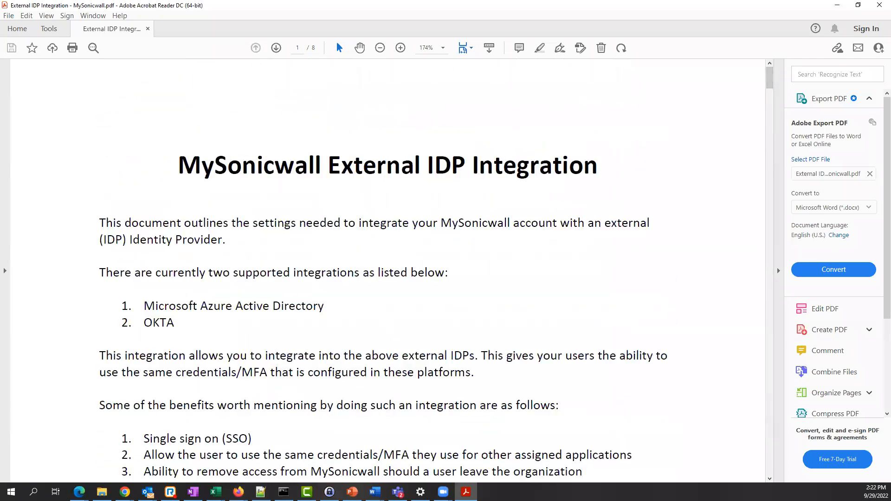